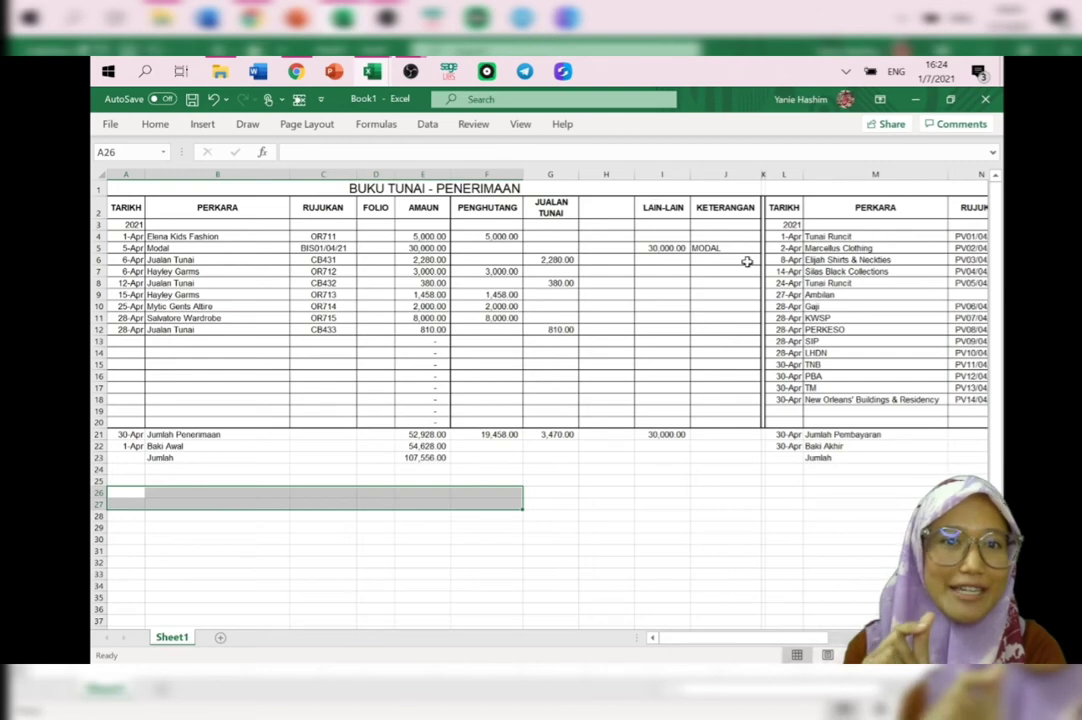
Step: Label the debit line below the receipts table with "Dt" in A26 and "Bank" in B26
{"action": "scroll", "coordinate": [727, 246], "scroll_direction": "right", "scroll_amount": 5}
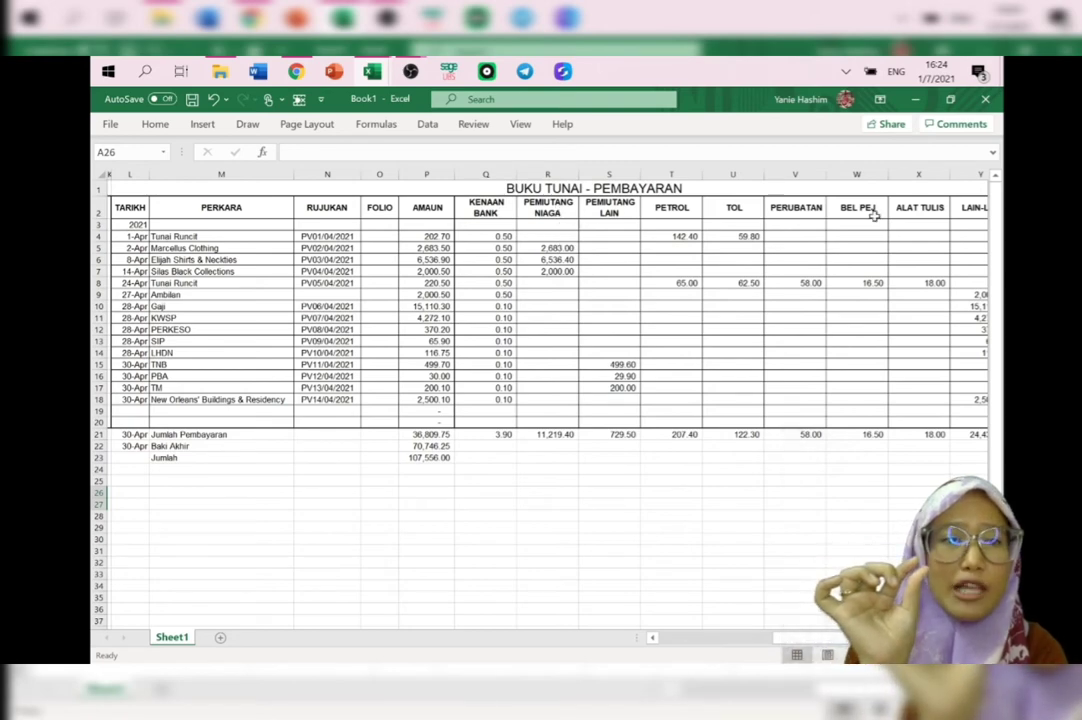
{"action": "scroll", "coordinate": [928, 218], "scroll_direction": "right", "scroll_amount": 4}
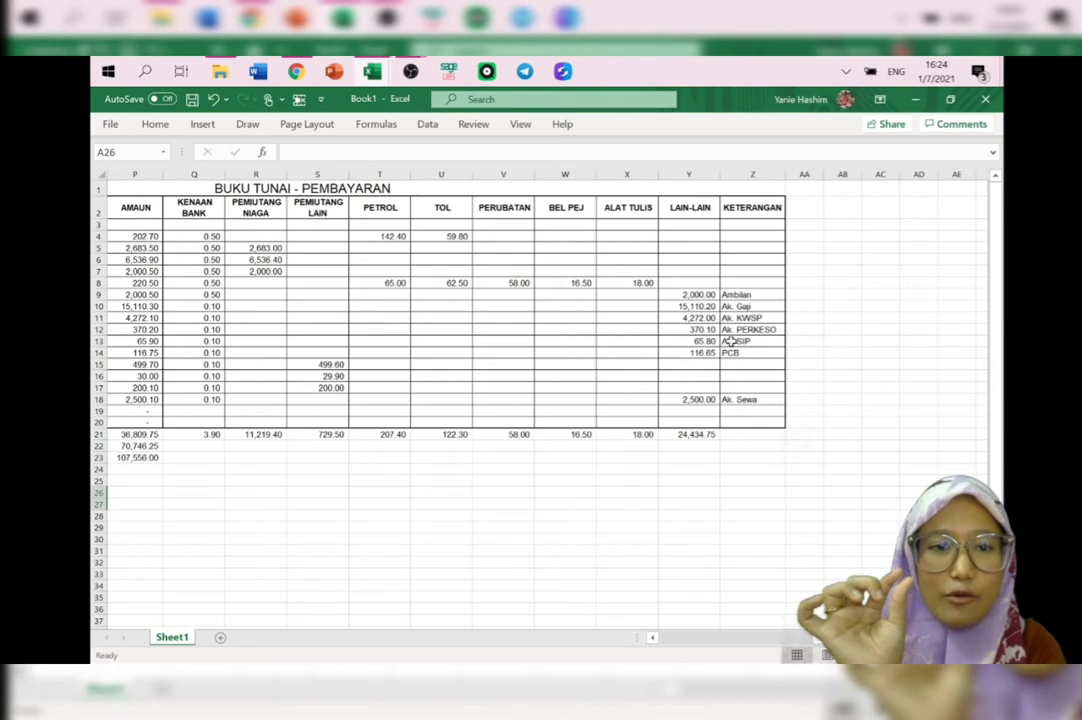
{"action": "scroll", "coordinate": [760, 376], "scroll_direction": "left", "scroll_amount": 6}
{"action": "scroll", "coordinate": [760, 376], "scroll_direction": "left", "scroll_amount": 3}
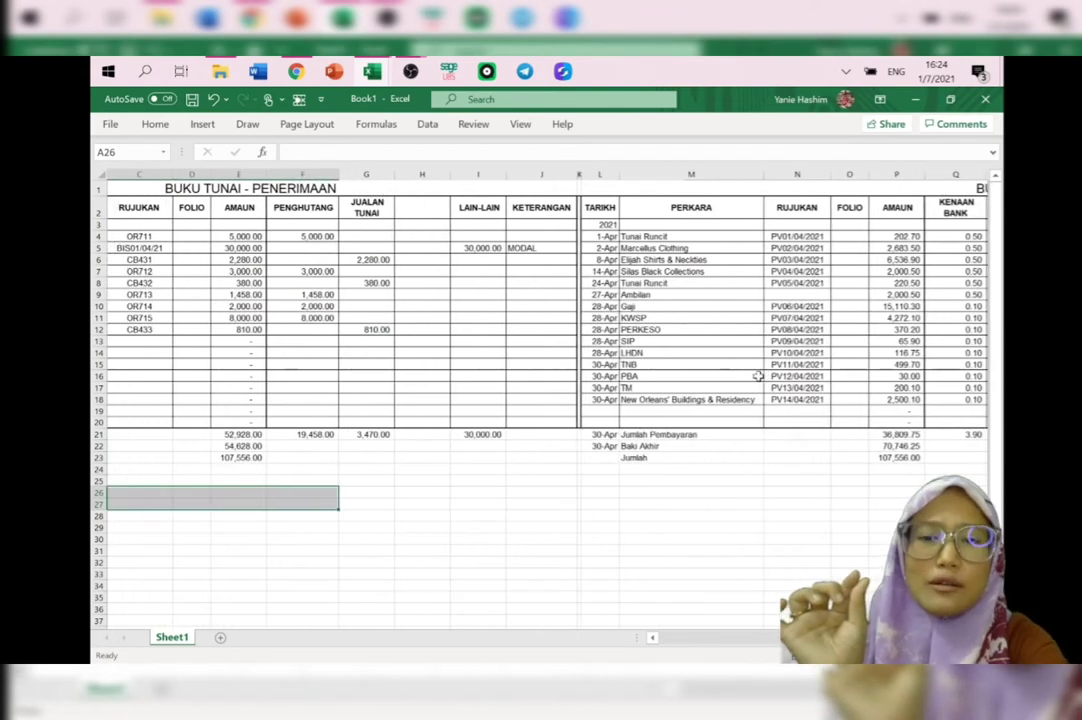
{"action": "type", "text": "D"}
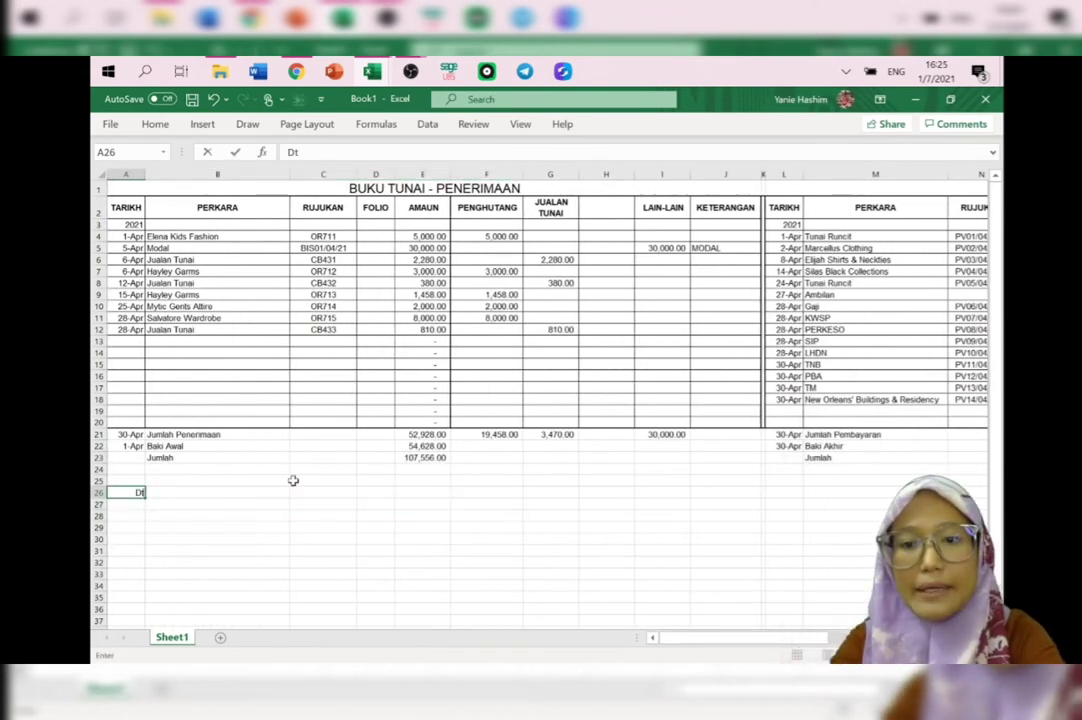
{"action": "type", "text": "t"}
{"action": "key", "text": "Tab"}
{"action": "type", "text": "Bank"}
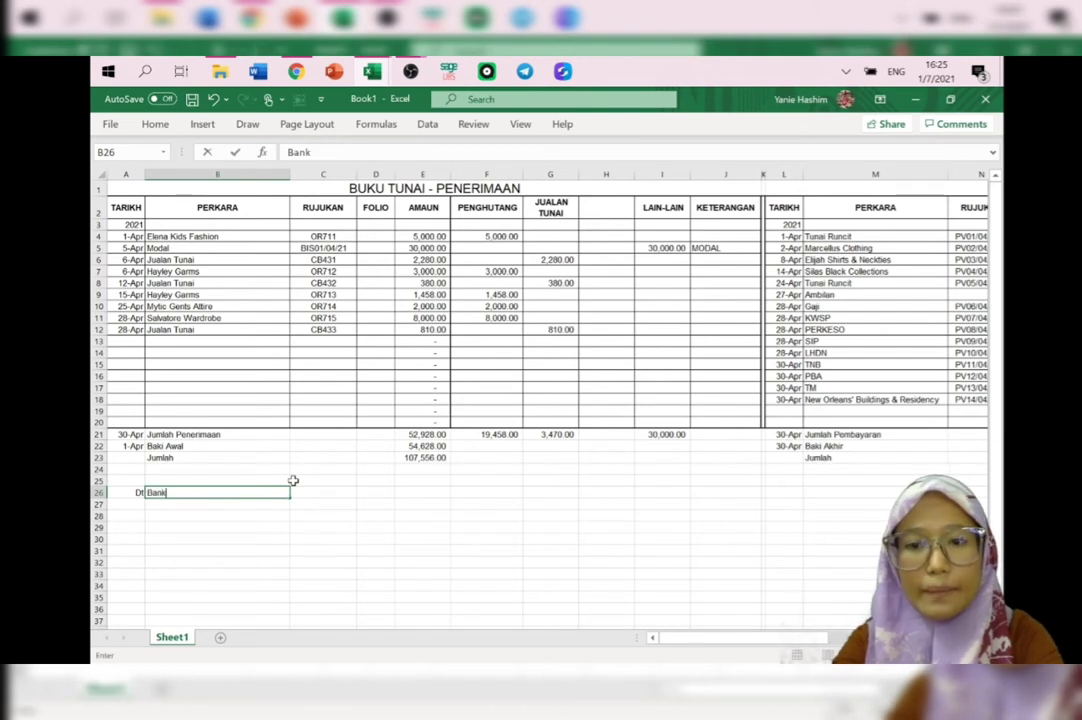
Step: Link the Bank debit amount in E26 to the total receipts in E21
{"action": "key", "text": "Tab"}
{"action": "key", "text": "Tab"}
{"action": "key", "text": "Tab"}
{"action": "type", "text": "="}
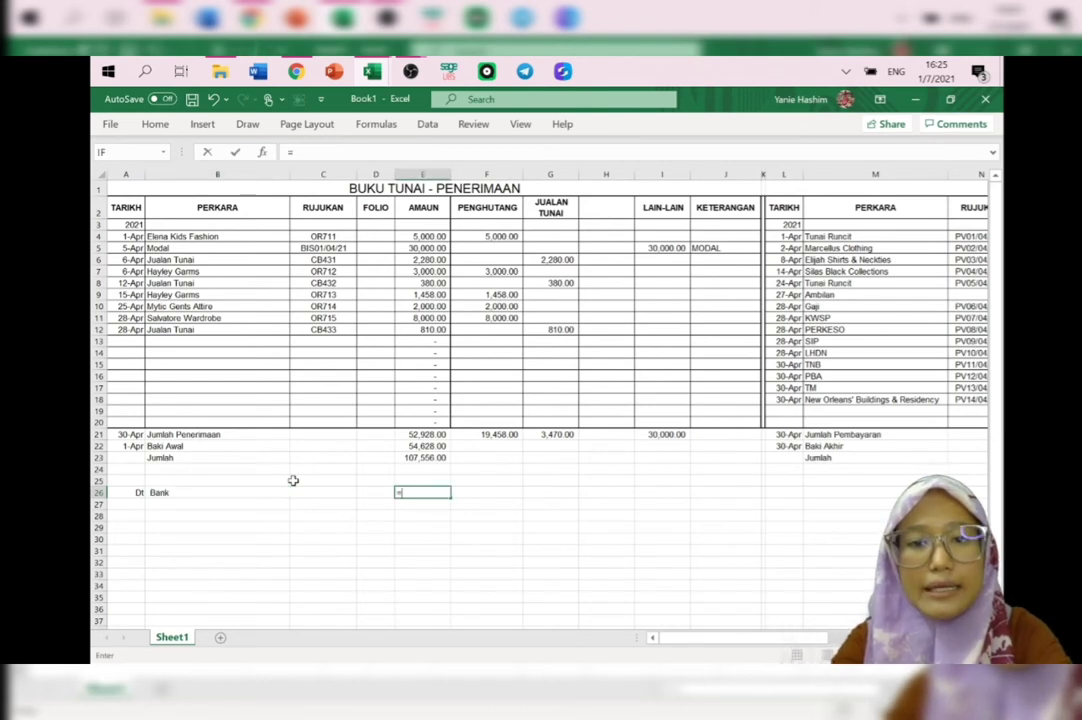
{"action": "left_click", "coordinate": [439, 434]}
{"action": "key", "text": "Return"}
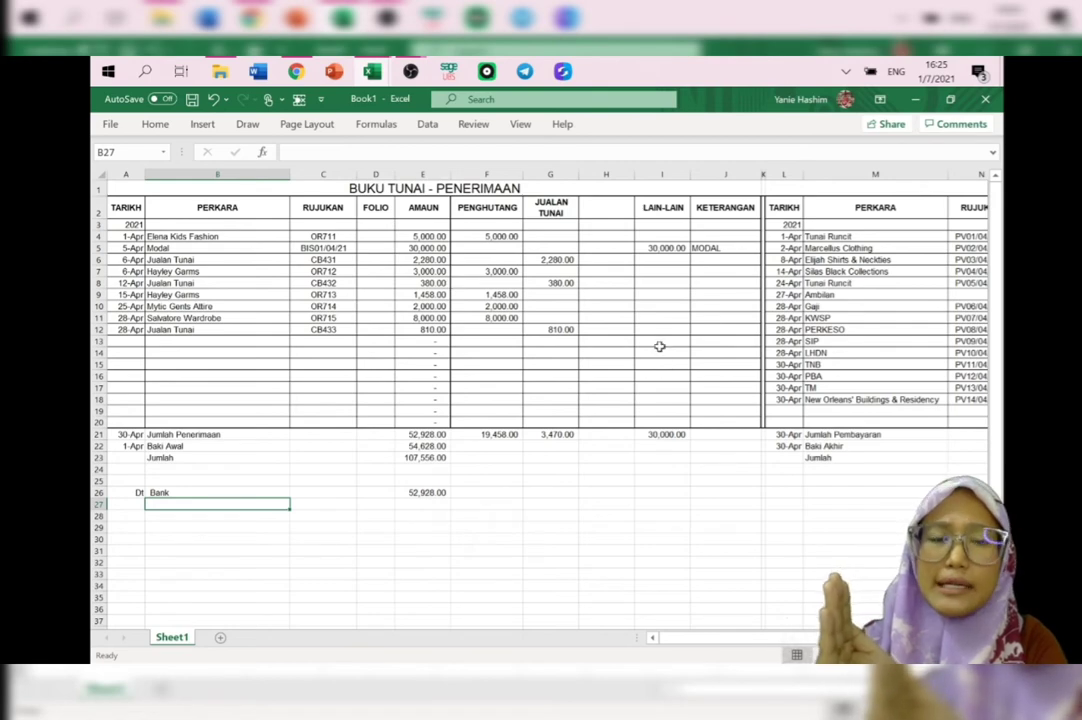
Step: Add the credit line "Kt Penghutang" in B27 and link its amount in F27 to the PENGHUTANG total in F21
{"action": "scroll", "coordinate": [659, 346], "scroll_direction": "right", "scroll_amount": 5}
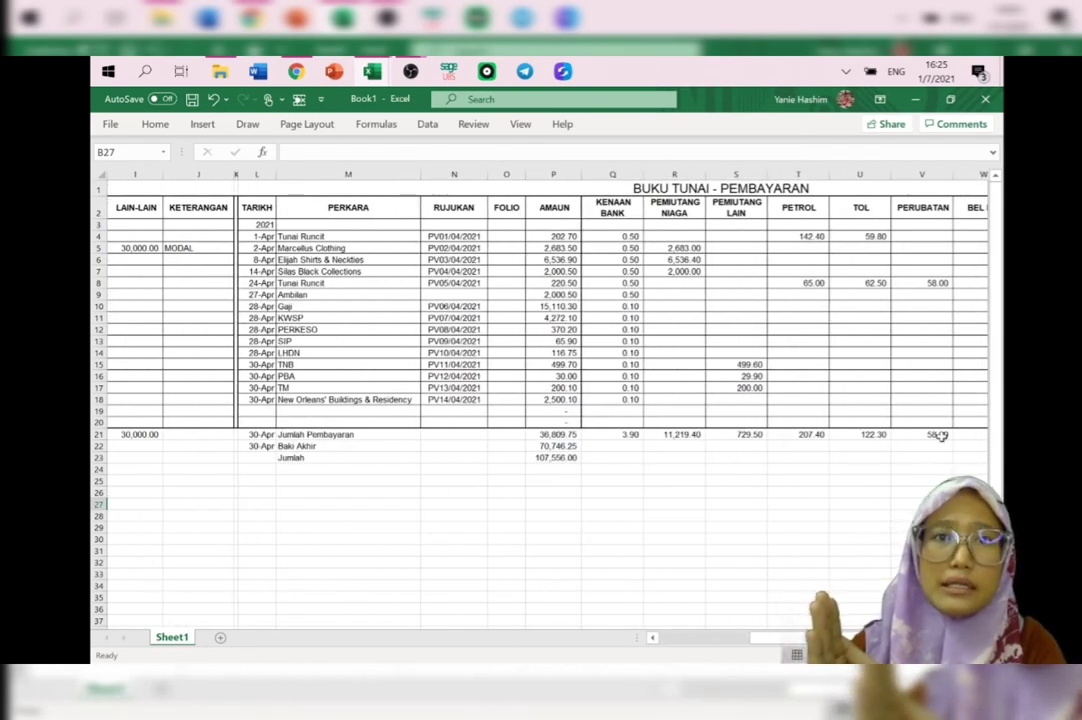
{"action": "type", "text": "Kt Penghu"}
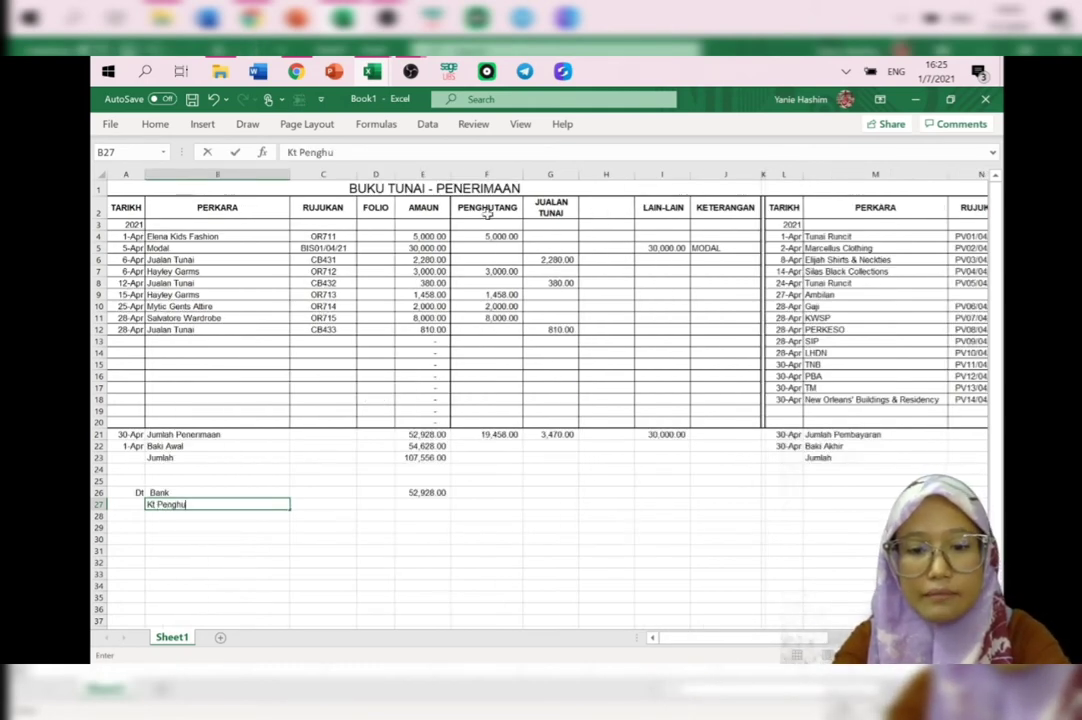
{"action": "type", "text": "tang"}
{"action": "key", "text": "Return"}
{"action": "left_click", "coordinate": [486, 504]}
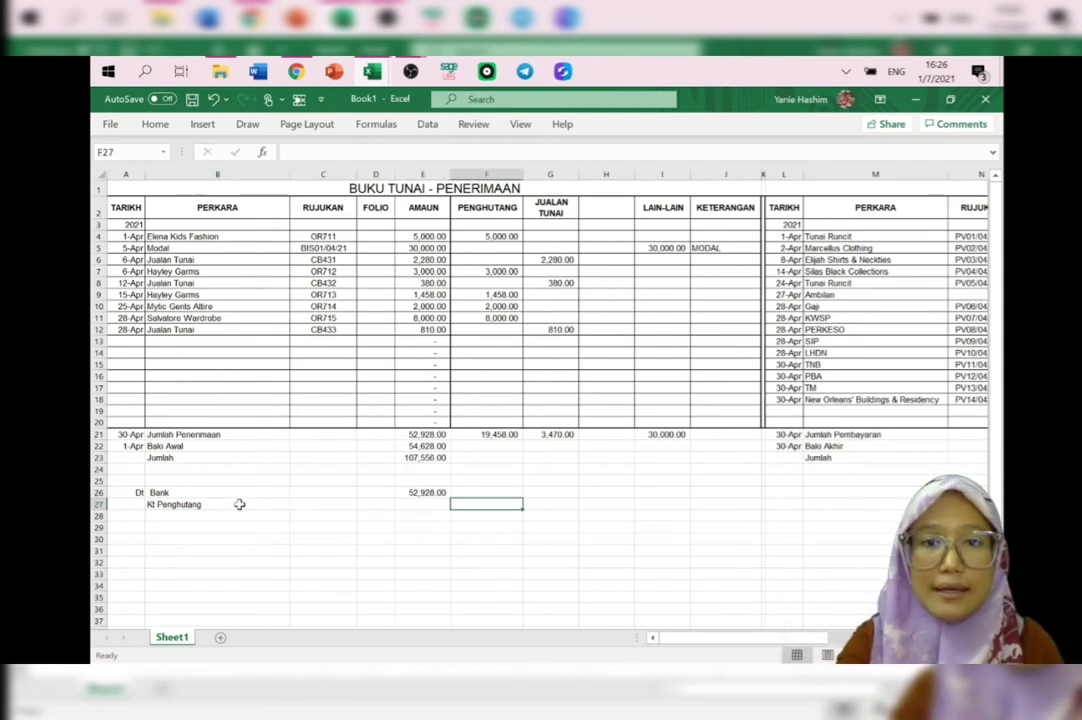
{"action": "type", "text": "="}
{"action": "left_click", "coordinate": [490, 434]}
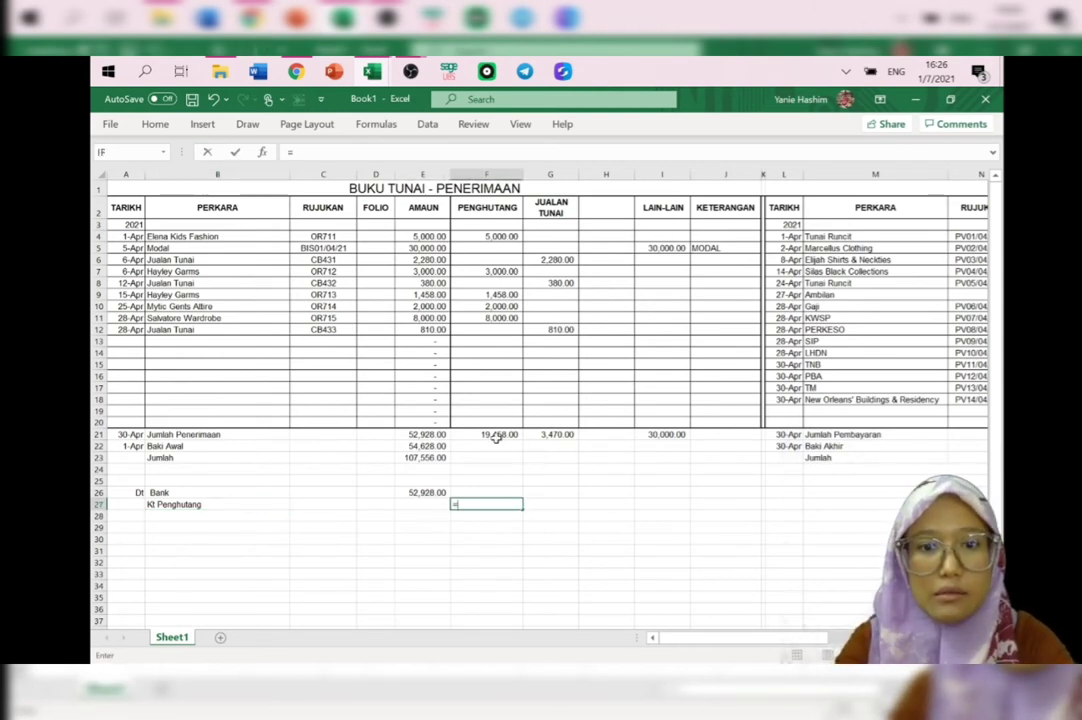
{"action": "key", "text": "Return"}
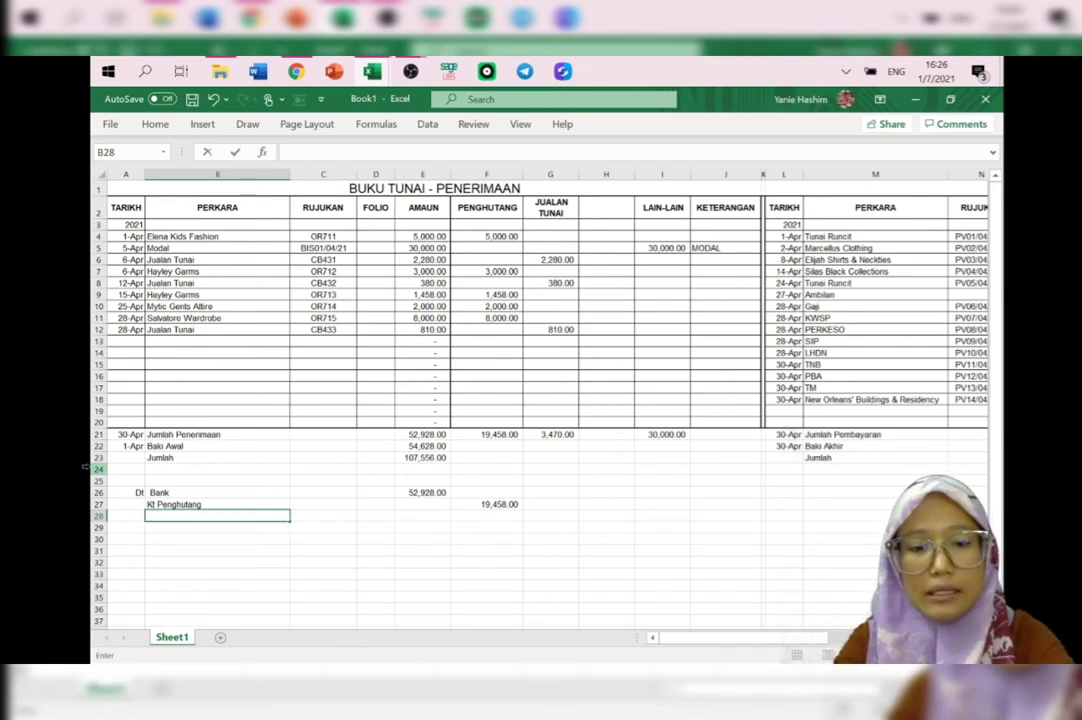
Step: Add an indented "Jualan Tunai" credit line in B28 with its amount in F28 linked to G21
{"action": "type", "text": "Jualan Tunai"}
{"action": "left_click", "coordinate": [550, 516]}
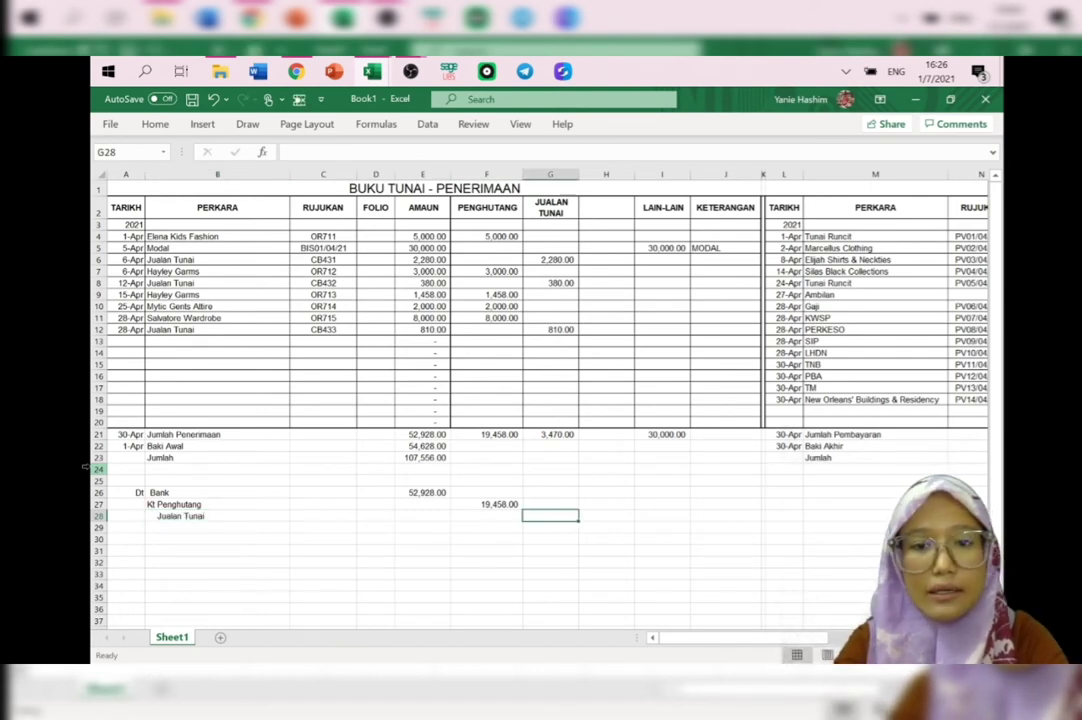
{"action": "key", "text": "Left"}
{"action": "type", "text": "=G21"}
{"action": "key", "text": "ctrl+Return"}
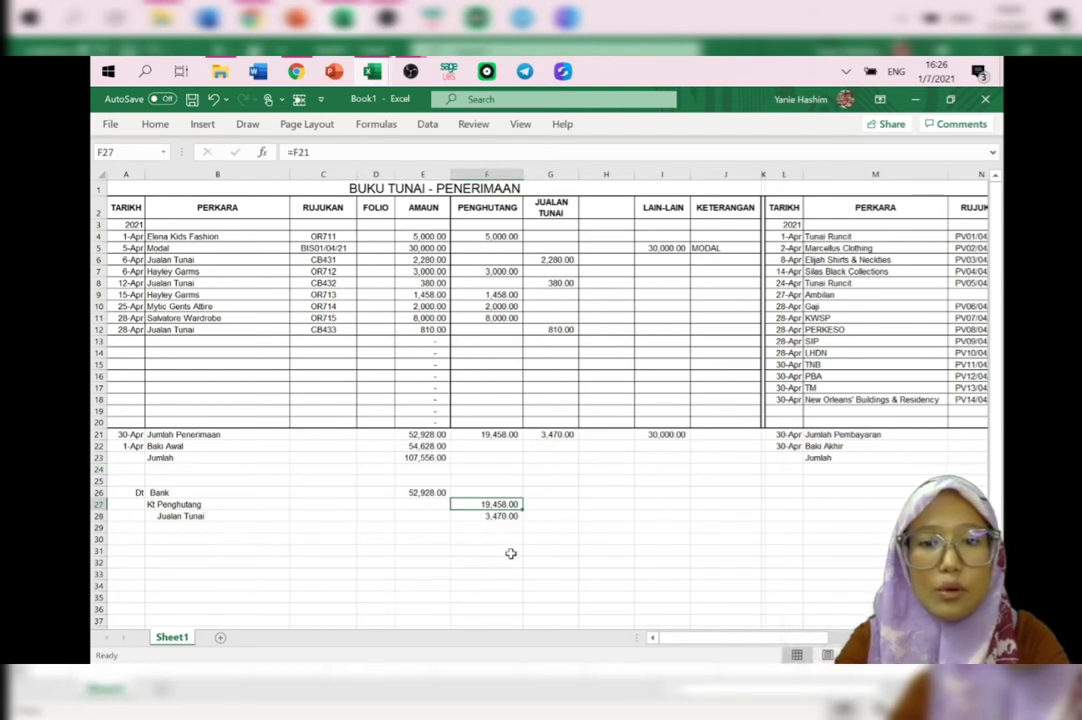
Step: Enter "Modal" in B29 as the third credit account, indented like Jualan Tunai
{"action": "key", "text": "Left"}
{"action": "key", "text": "Left"}
{"action": "key", "text": "Left"}
{"action": "key", "text": "Left"}
{"action": "key", "text": "Down"}
{"action": "type", "text": "Modal"}
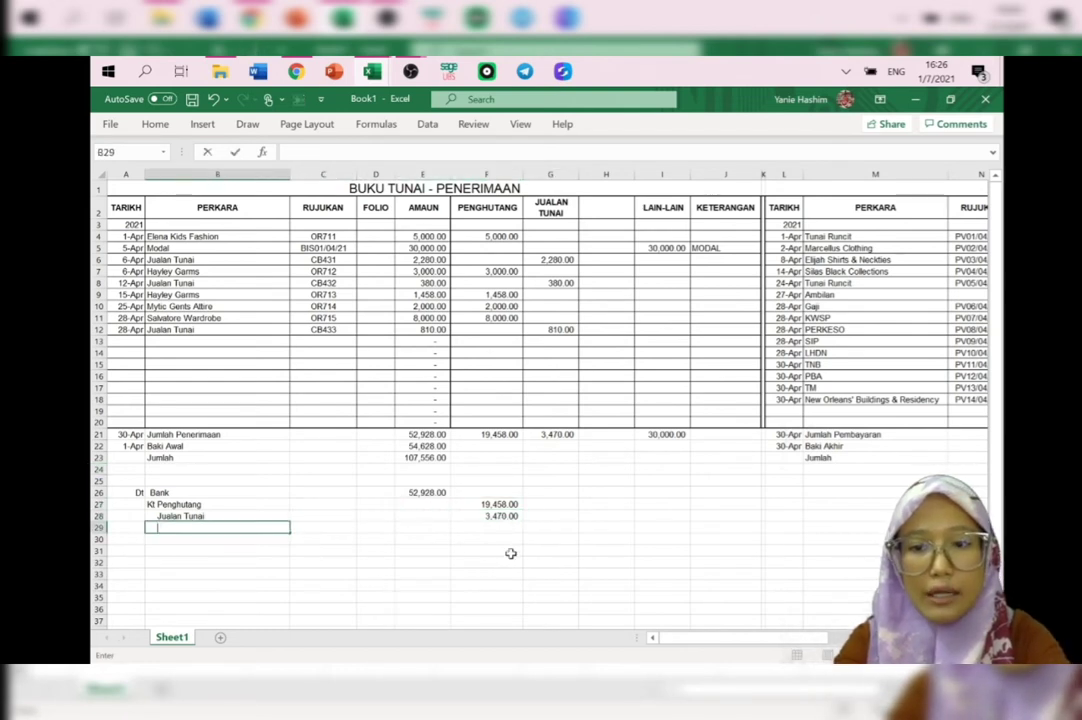
Step: Link the Modal credit amount in F29 to the LAIN-LAIN capital receipt in I5
{"action": "key", "text": "Right"}
{"action": "key", "text": "Right"}
{"action": "key", "text": "Right"}
{"action": "key", "text": "Right"}
{"action": "type", "text": "="}
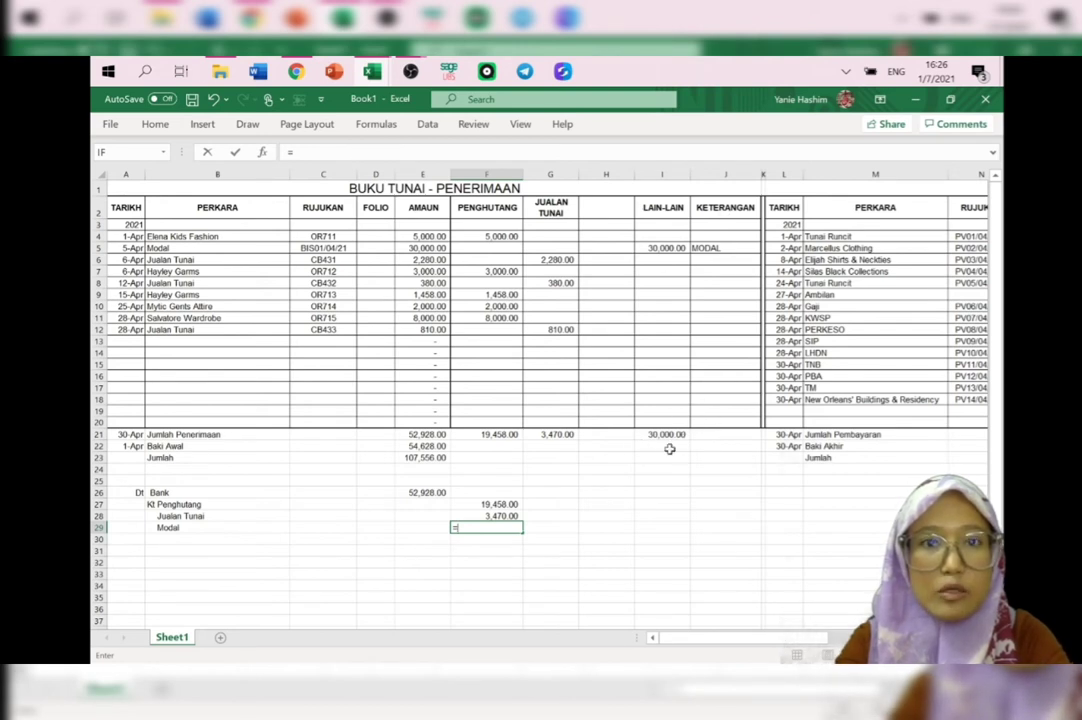
{"action": "left_click", "coordinate": [666, 247]}
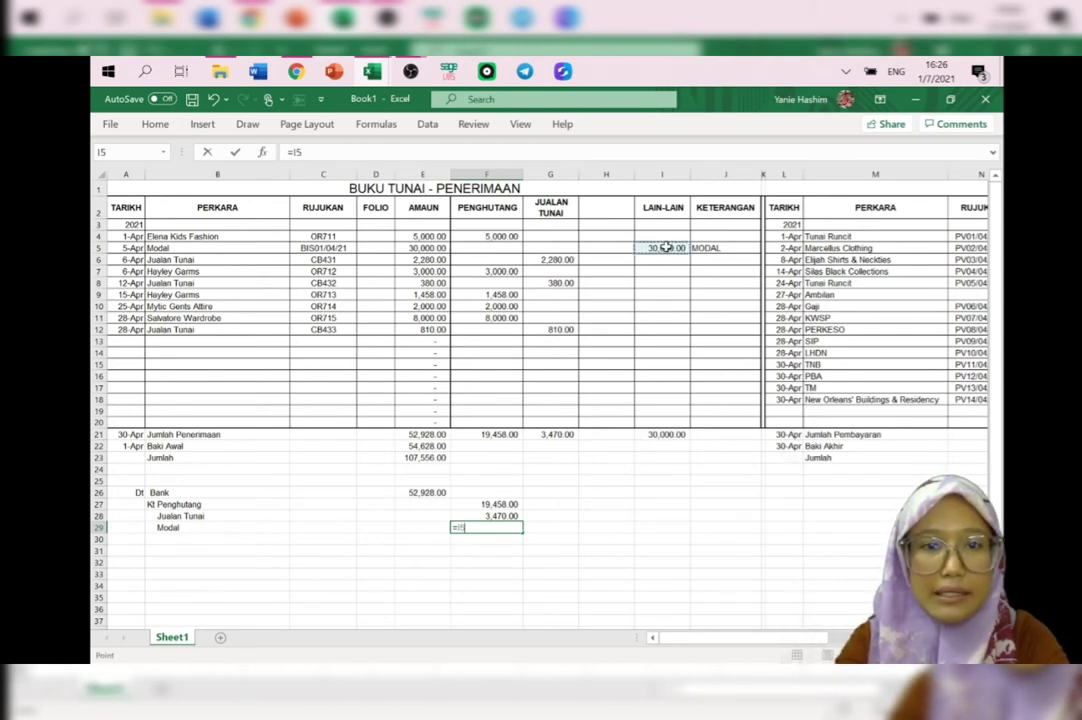
{"action": "key", "text": "Return"}
Step: Total the debit column in E30 with SUM(E26:E29) and fill the formula across to F30 for the credit column
{"action": "key", "text": "Left"}
{"action": "type", "text": "="}
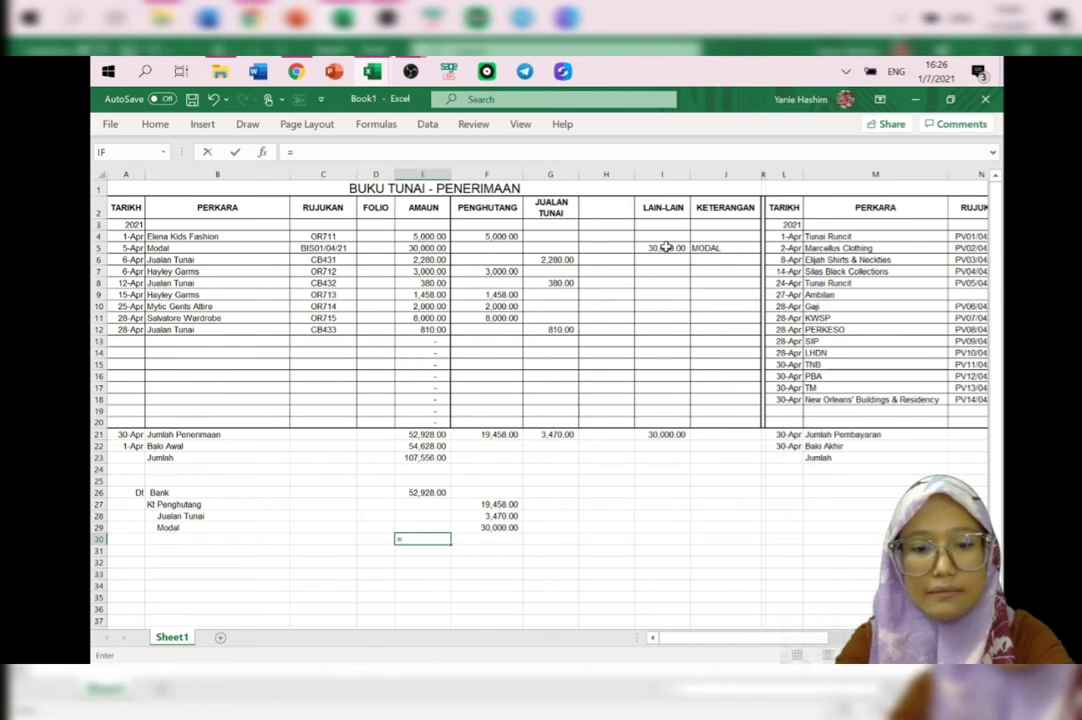
{"action": "type", "text": "sum("}
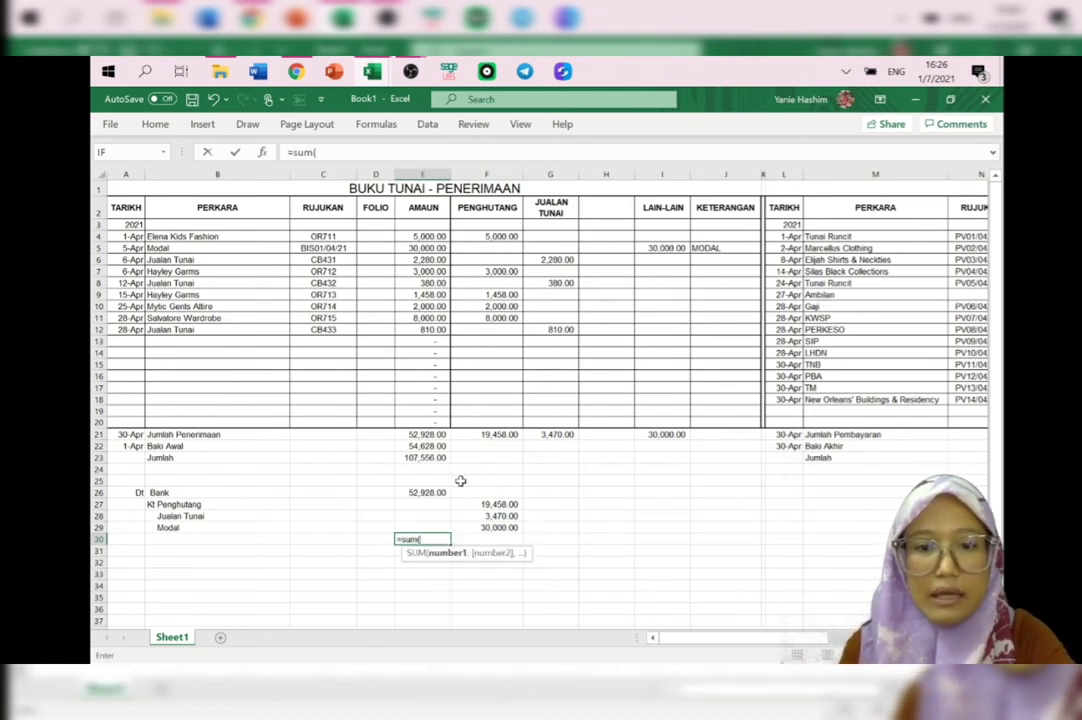
{"action": "left_click_drag", "start_coordinate": [425, 493], "coordinate": [431, 533]}
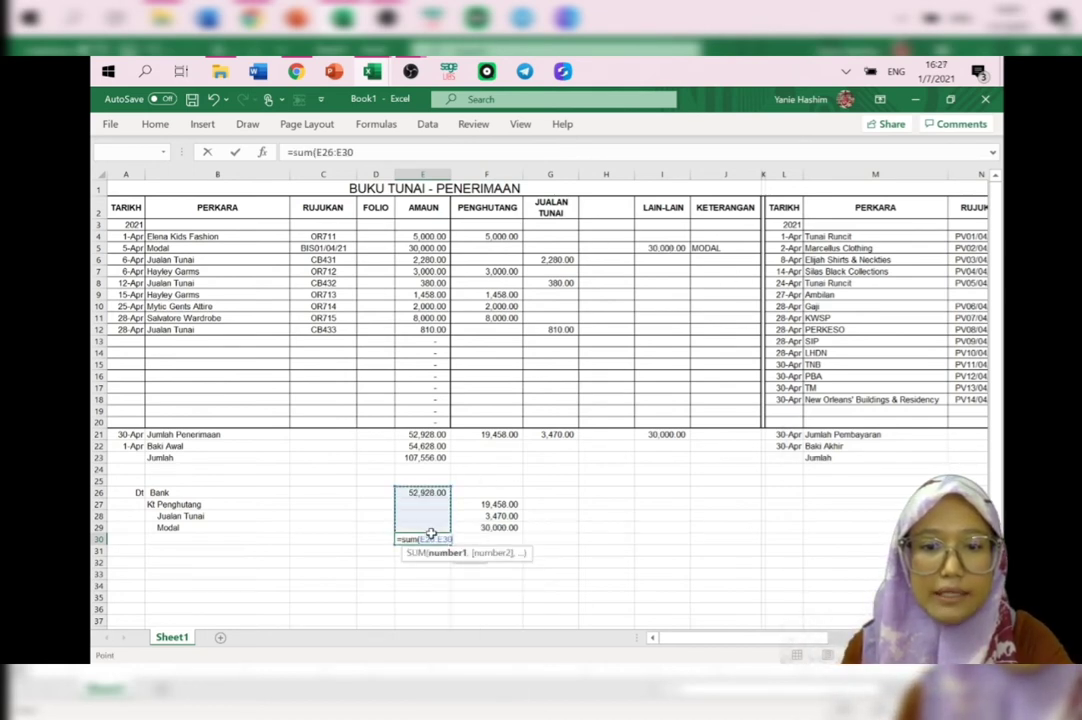
{"action": "key", "text": "Tab"}
{"action": "type", "text": "="}
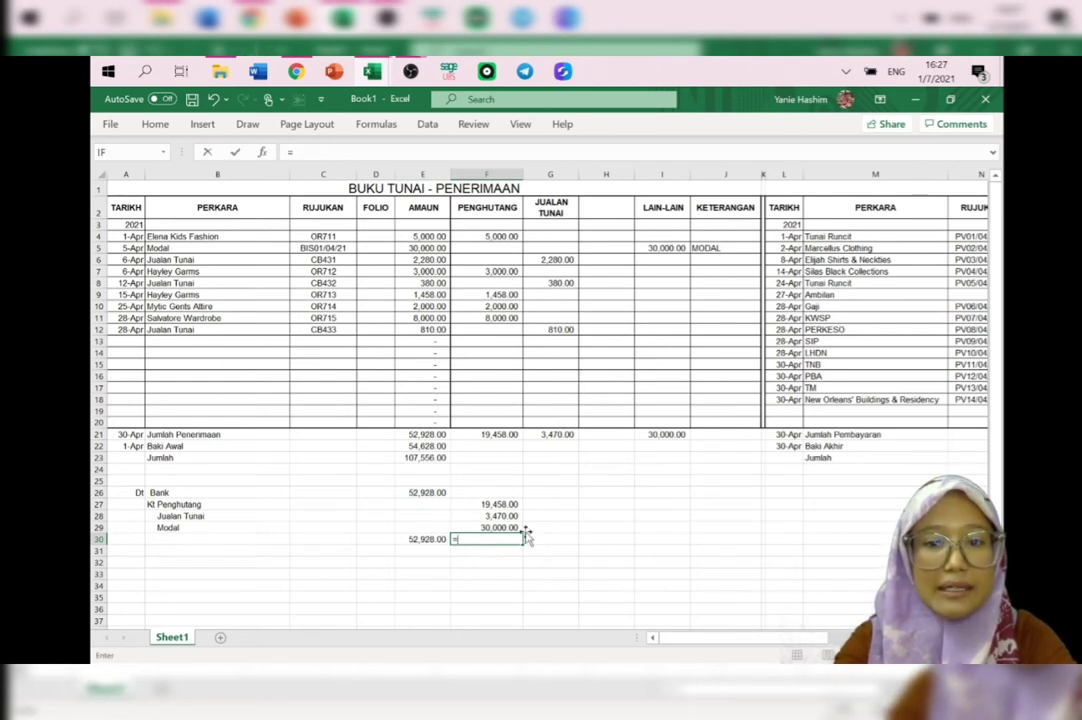
{"action": "key", "text": "Escape"}
{"action": "left_click", "coordinate": [423, 539]}
{"action": "left_click_drag", "start_coordinate": [449, 542], "coordinate": [476, 537]}
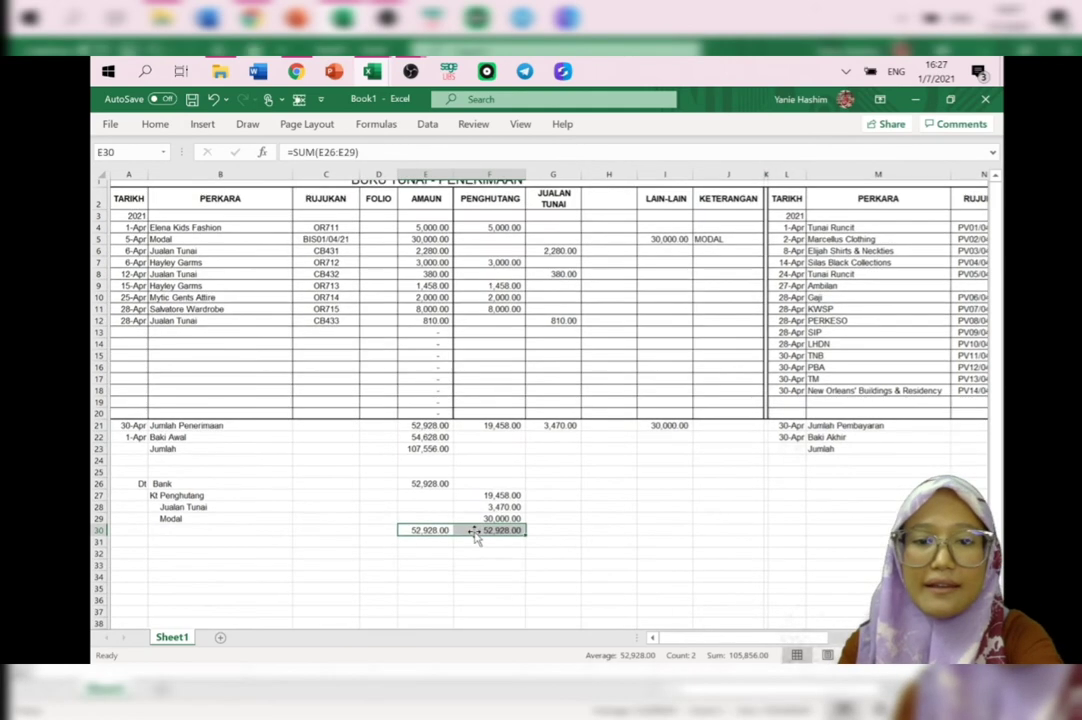
Step: Enter the narration "(Penerimaan bagi bulan April 2021)" in B30 beneath the journal entry
{"action": "scroll", "coordinate": [476, 537], "scroll_direction": "up", "scroll_amount": 5, "text": "ctrl"}
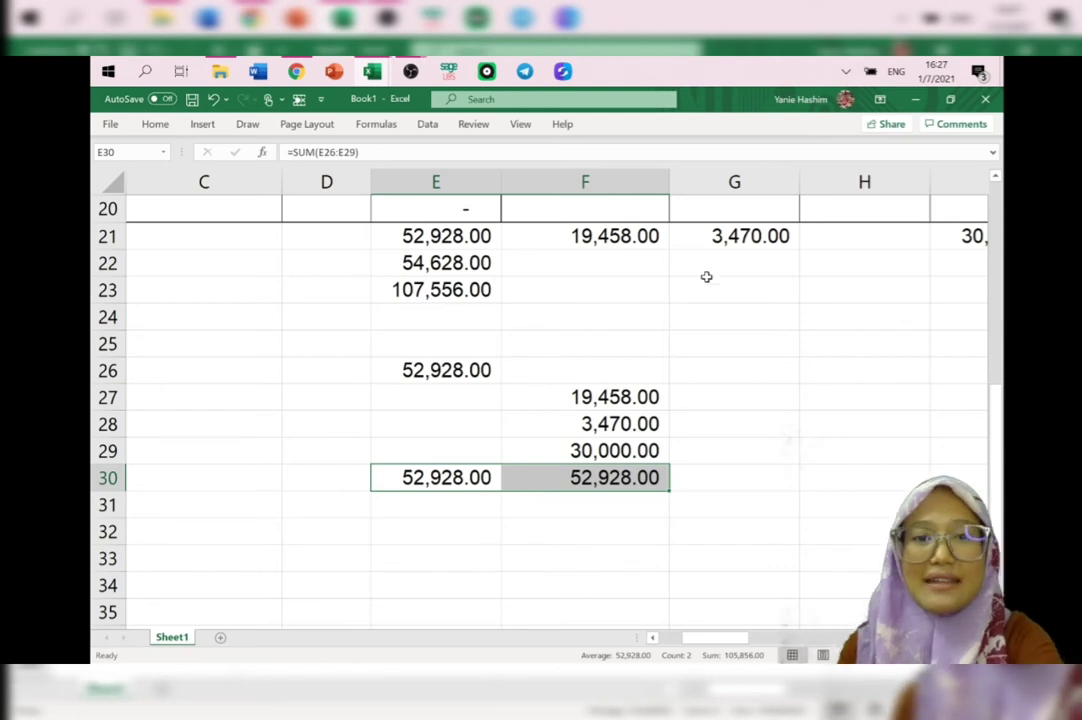
{"action": "scroll", "coordinate": [706, 276], "scroll_direction": "down", "scroll_amount": 5}
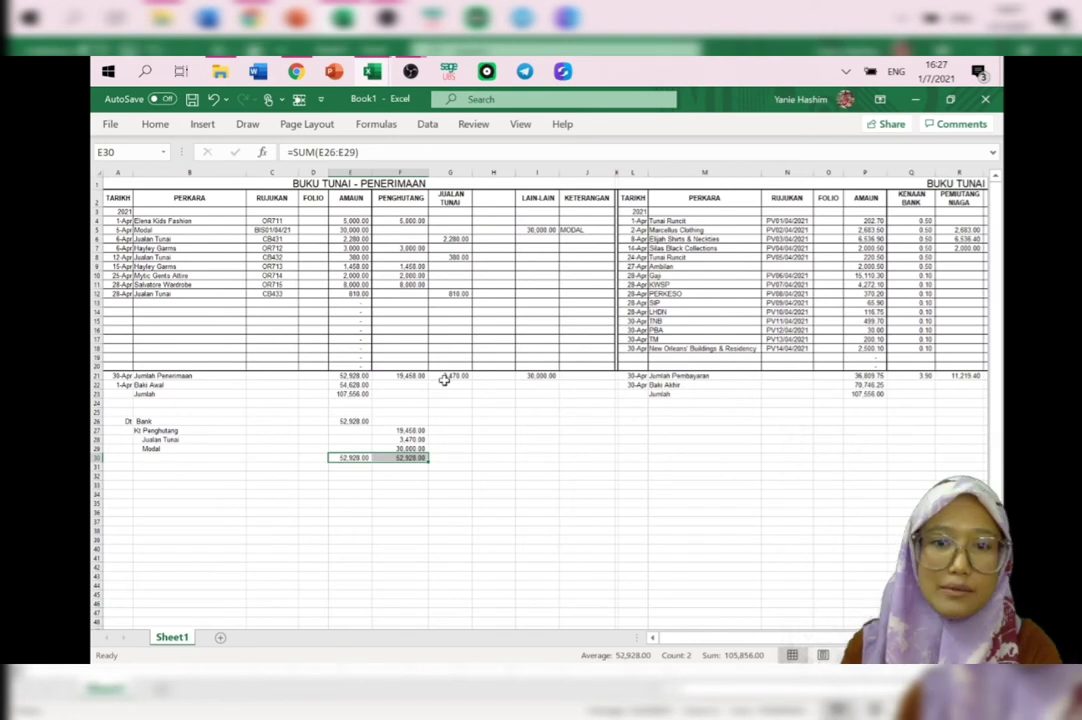
{"action": "left_click", "coordinate": [165, 457]}
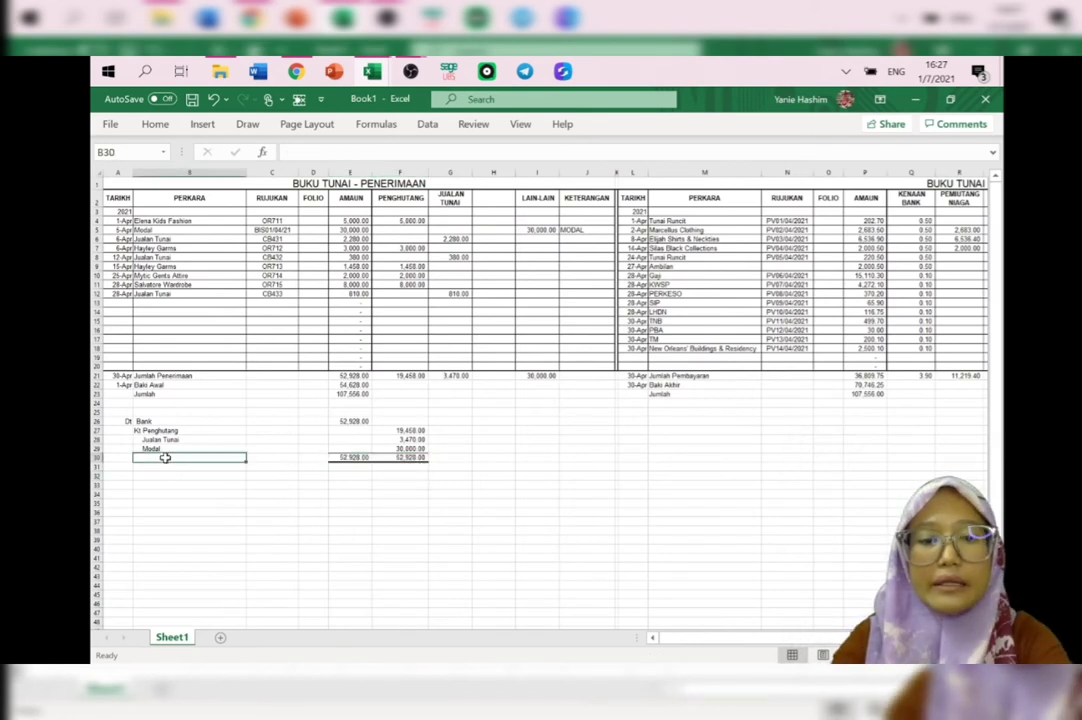
{"action": "type", "text": "("}
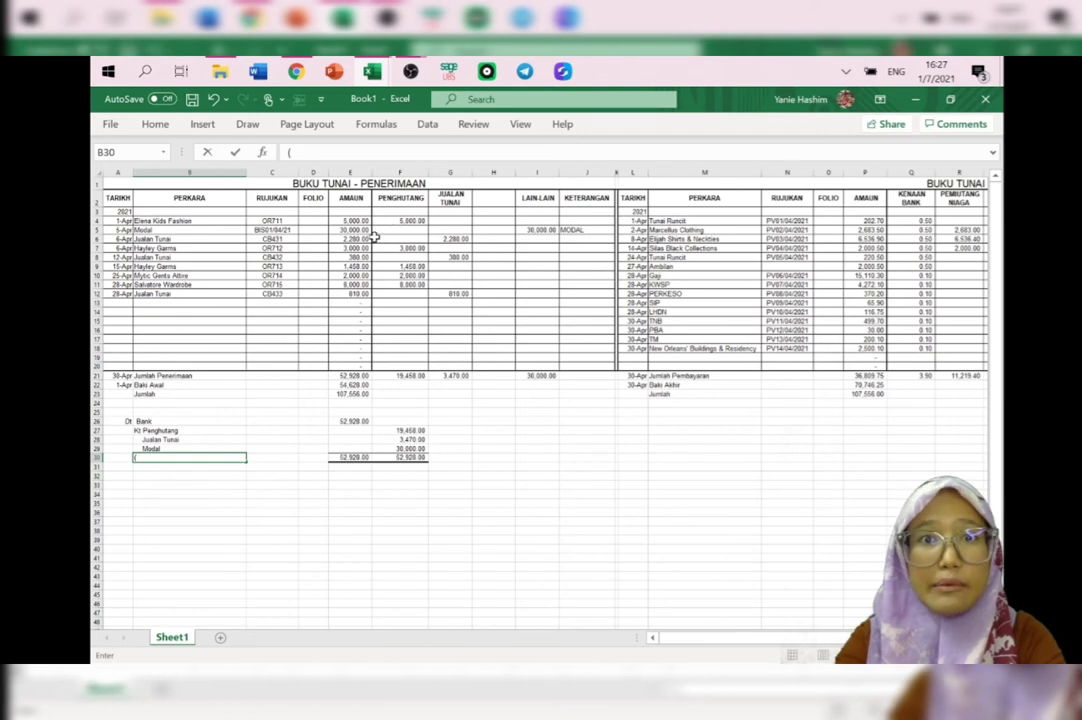
{"action": "type", "text": "Pene"}
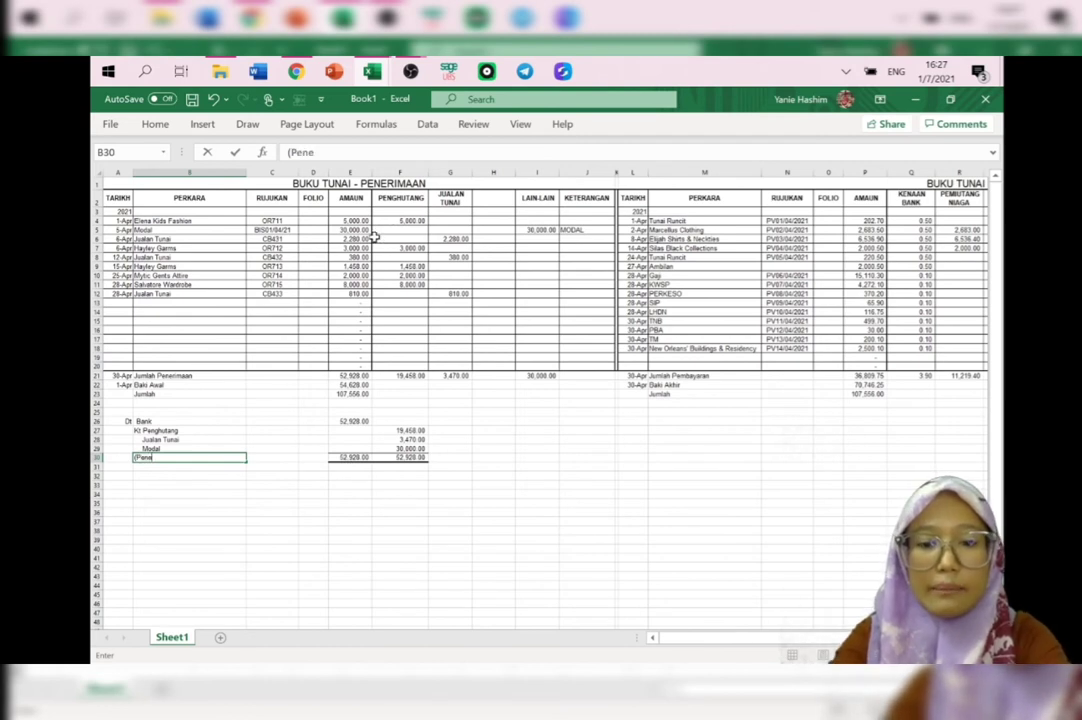
{"action": "type", "text": "rimaan ba"}
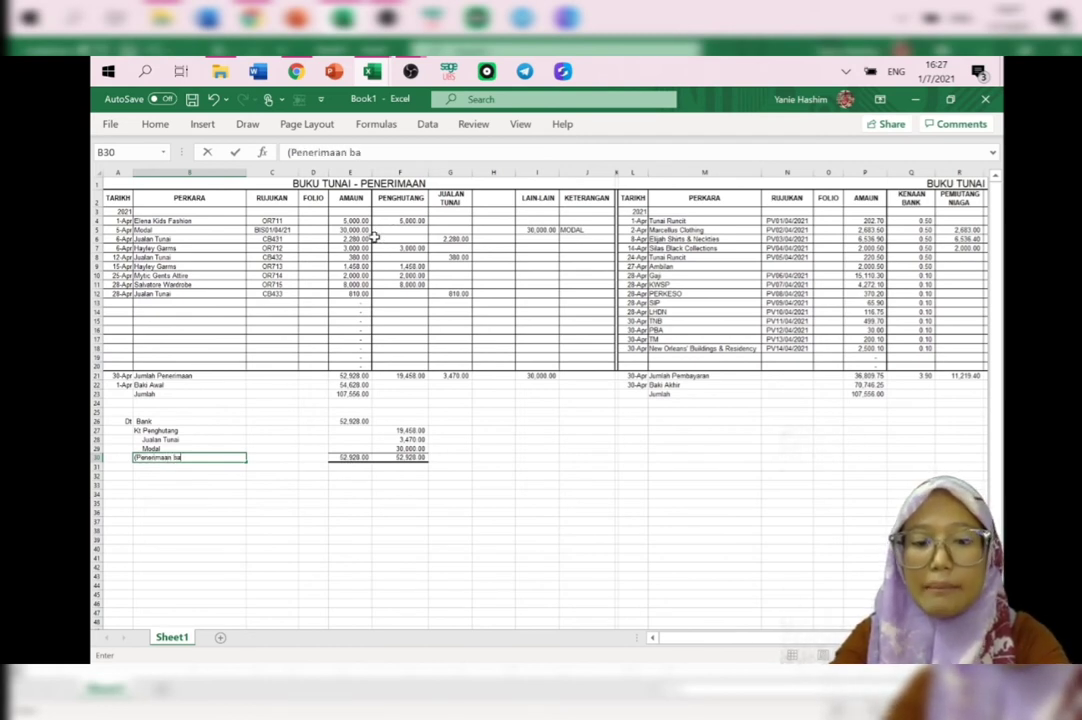
{"action": "type", "text": "gi bulan A"}
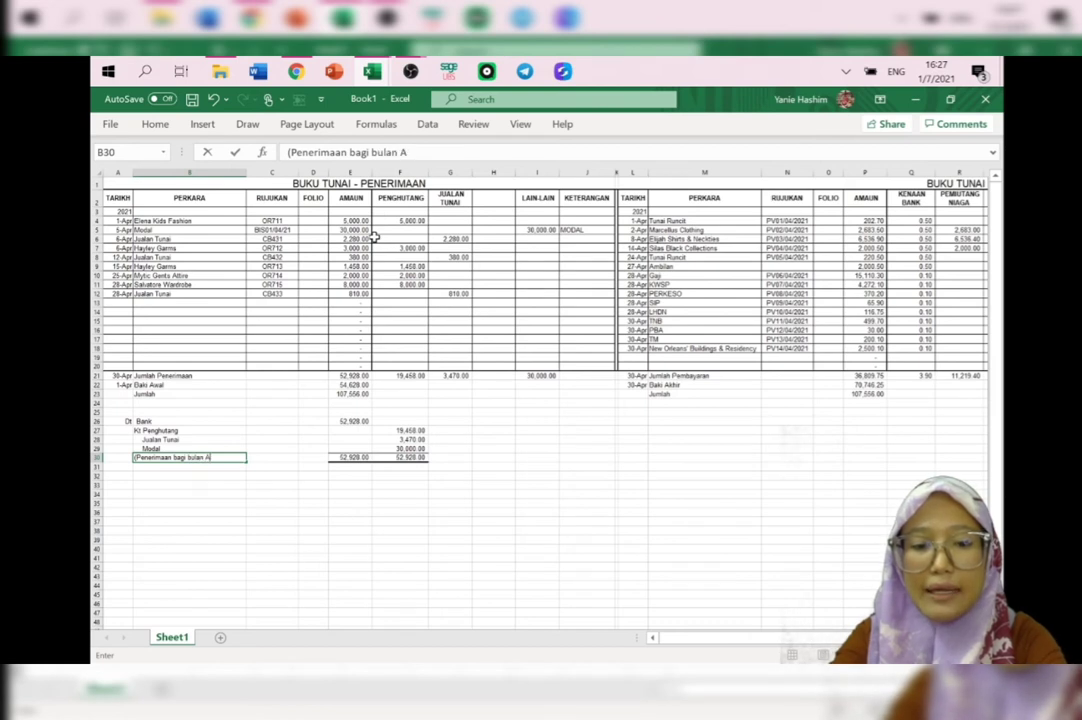
{"action": "type", "text": "pril 2021"}
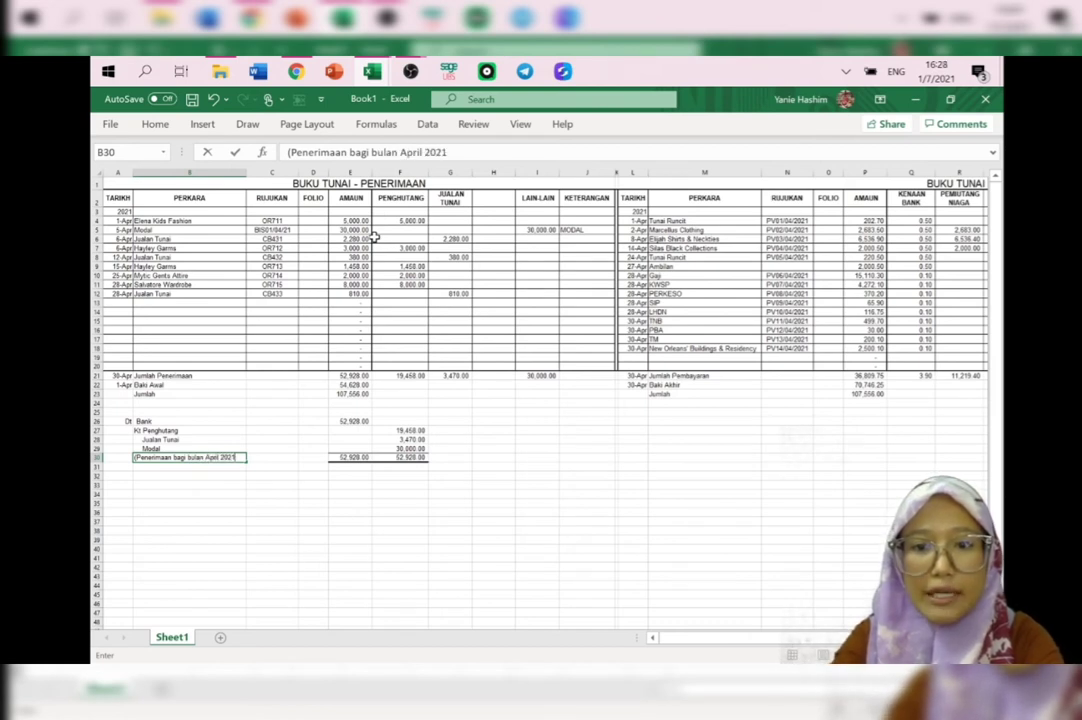
{"action": "key", "text": "Return"}
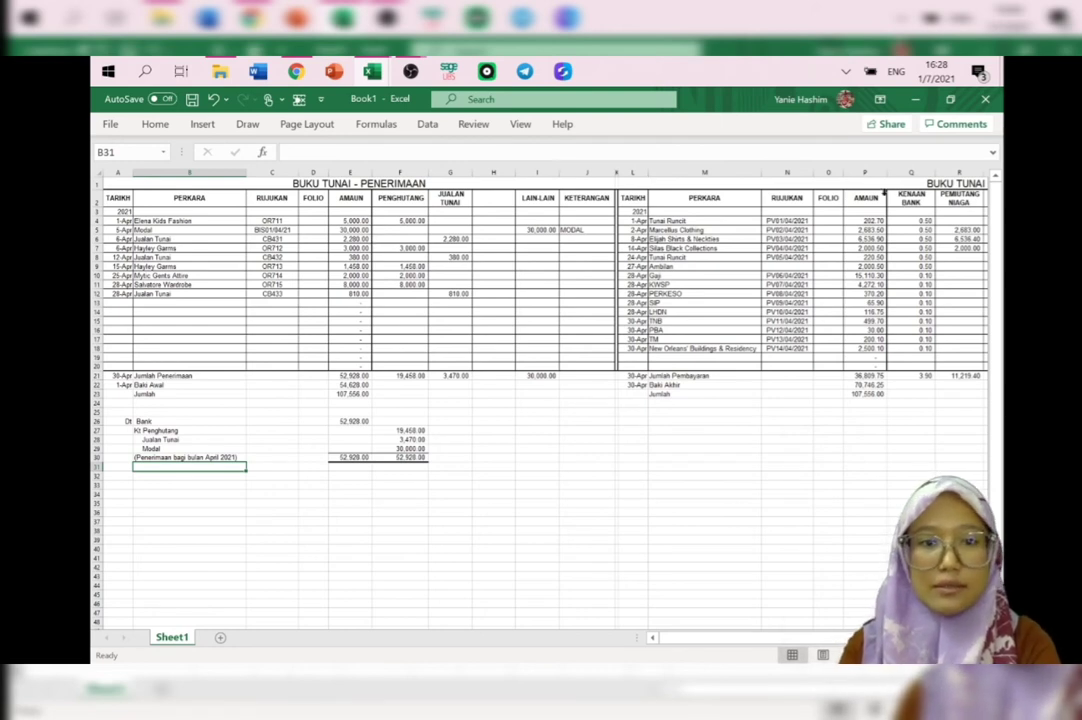
Step: Start the payments journal entry with "Dt" in L26, "Kenaan Bank" in M26 and the KENAAN BANK column total in P26
{"action": "left_click", "coordinate": [123, 421]}
{"action": "key", "text": "Right"}
{"action": "key", "text": "Right"}
{"action": "key", "text": "Right"}
{"action": "key", "text": "Right"}
{"action": "key", "text": "Right"}
{"action": "key", "text": "Right"}
{"action": "key", "text": "Right"}
{"action": "key", "text": "Right"}
{"action": "key", "text": "Right"}
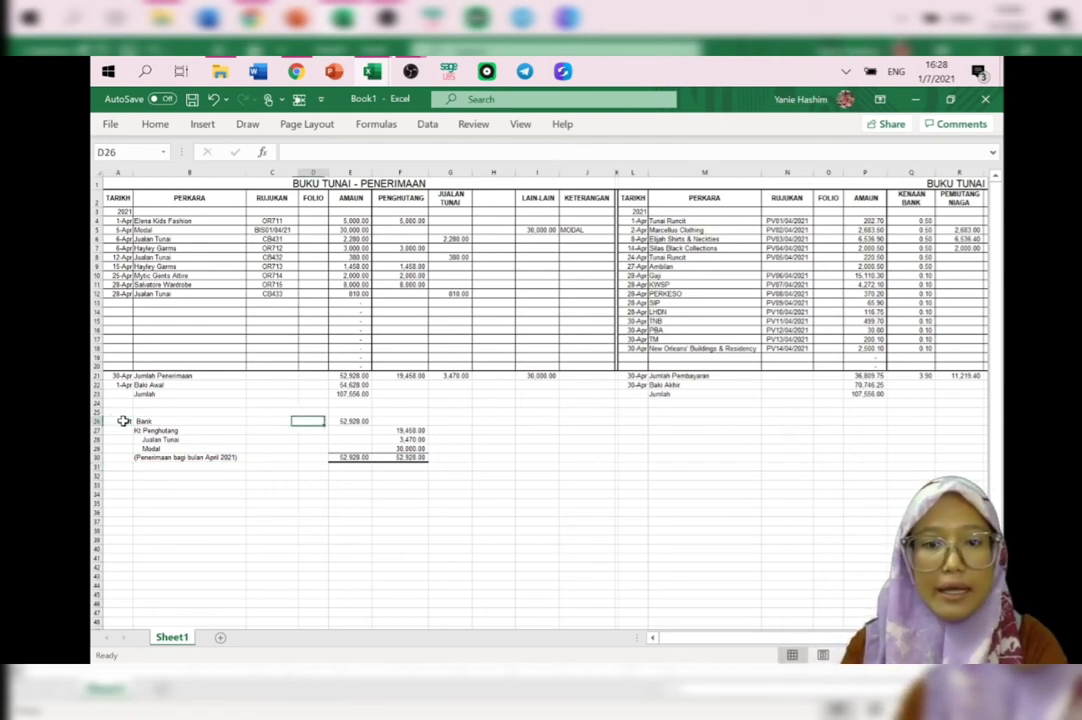
{"action": "key", "text": "Right"}
{"action": "key", "text": "Right"}
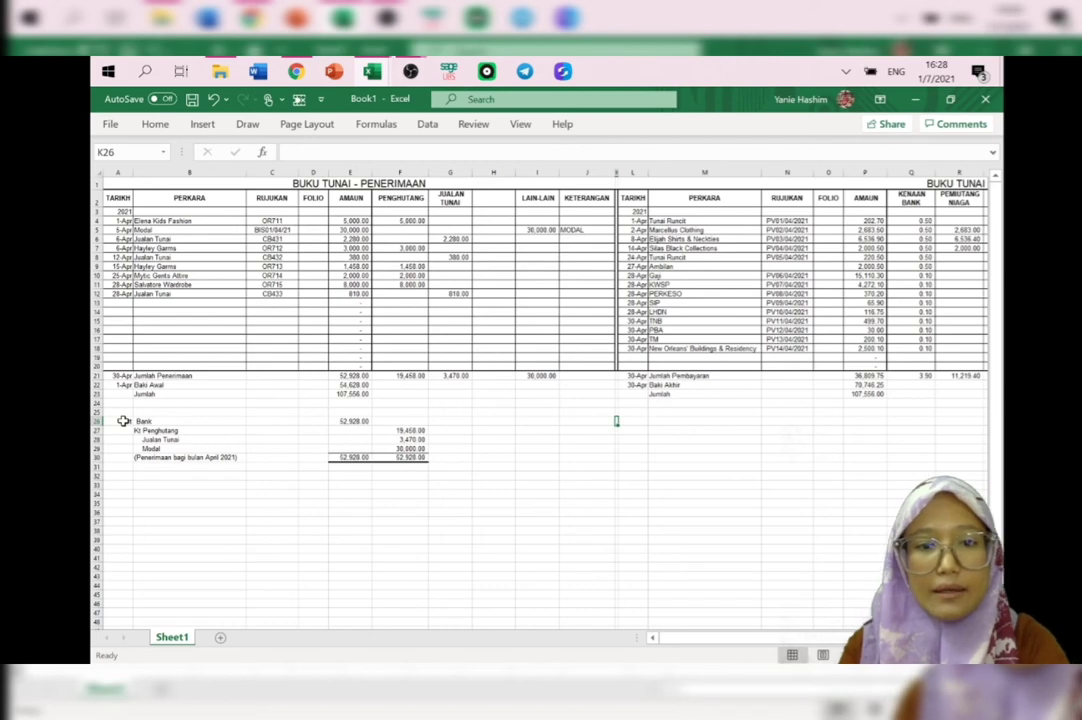
{"action": "scroll", "coordinate": [123, 421], "scroll_direction": "up", "scroll_amount": 4}
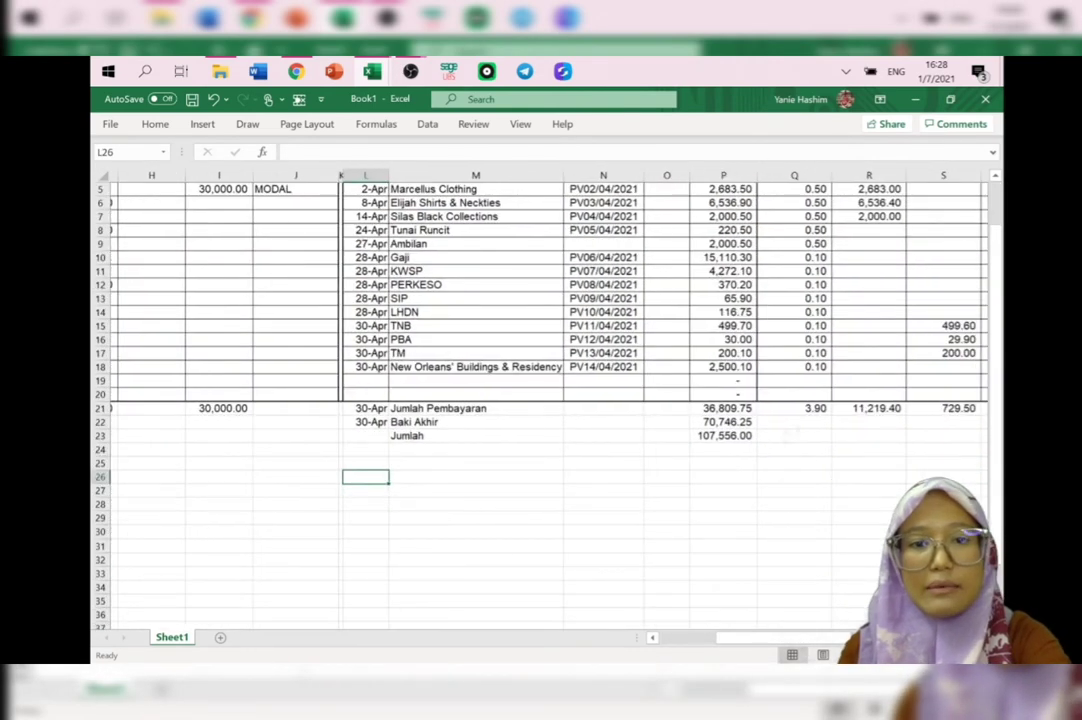
{"action": "scroll", "coordinate": [123, 421], "scroll_direction": "down", "scroll_amount": 2}
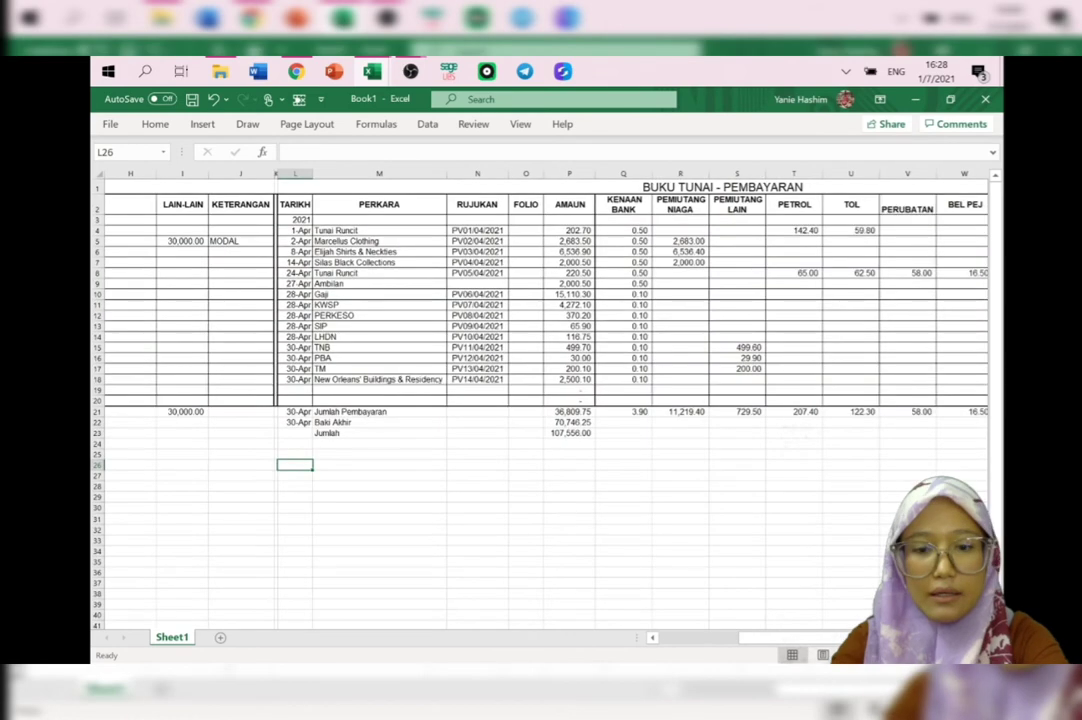
{"action": "type", "text": "Dr."}
{"action": "key", "text": "Tab"}
{"action": "type", "text": "Kenaan Bank"}
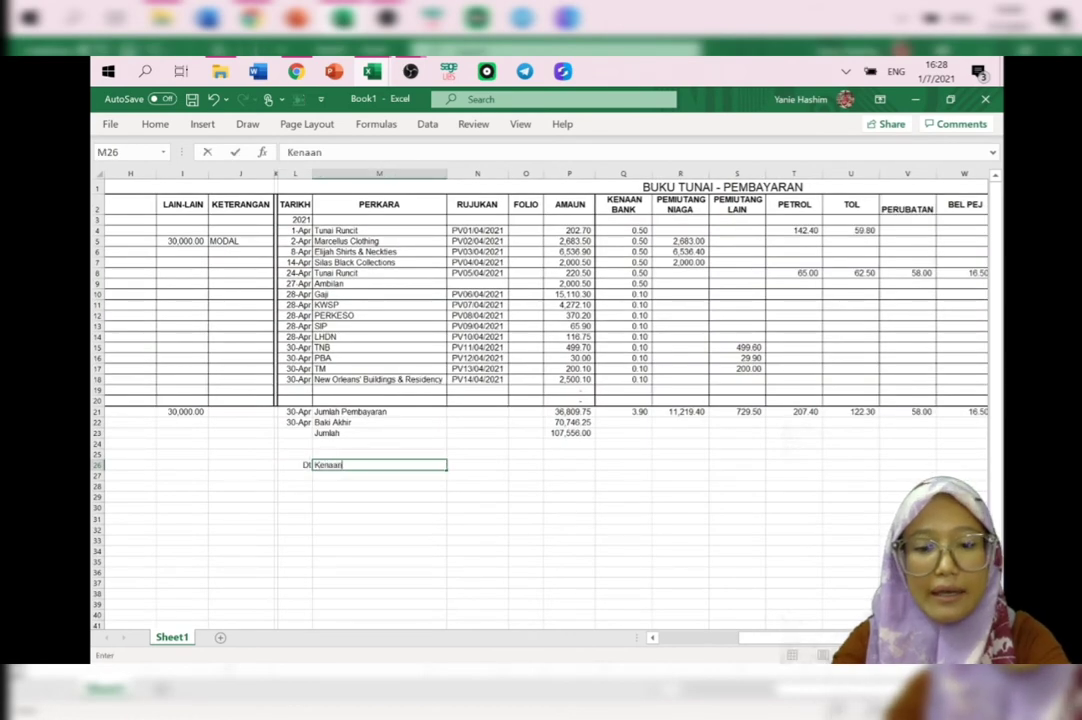
{"action": "key", "text": "Tab"}
{"action": "key", "text": "Tab"}
{"action": "key", "text": "Return"}
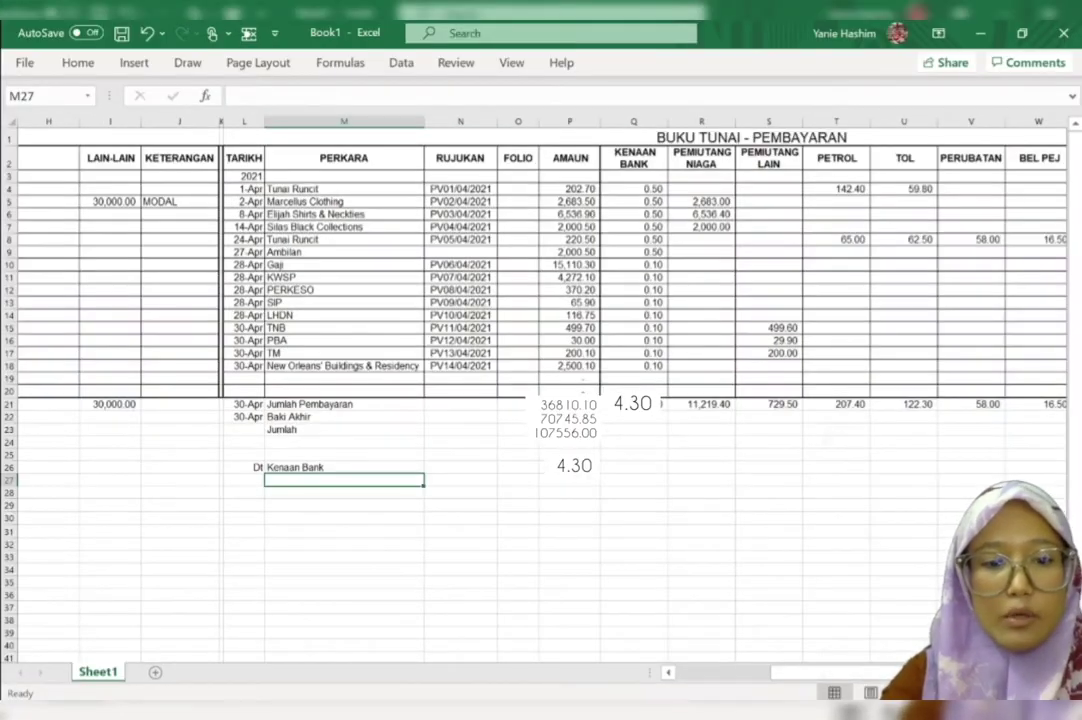
Step: Enter "Pemiutang Niaga" in M27 and link its debit amount in P27 to the column total in R21
{"action": "type", "text": "Pemiutang Niaga"}
{"action": "key", "text": "Tab"}
{"action": "key", "text": "Tab"}
{"action": "key", "text": "Tab"}
{"action": "type", "text": "="}
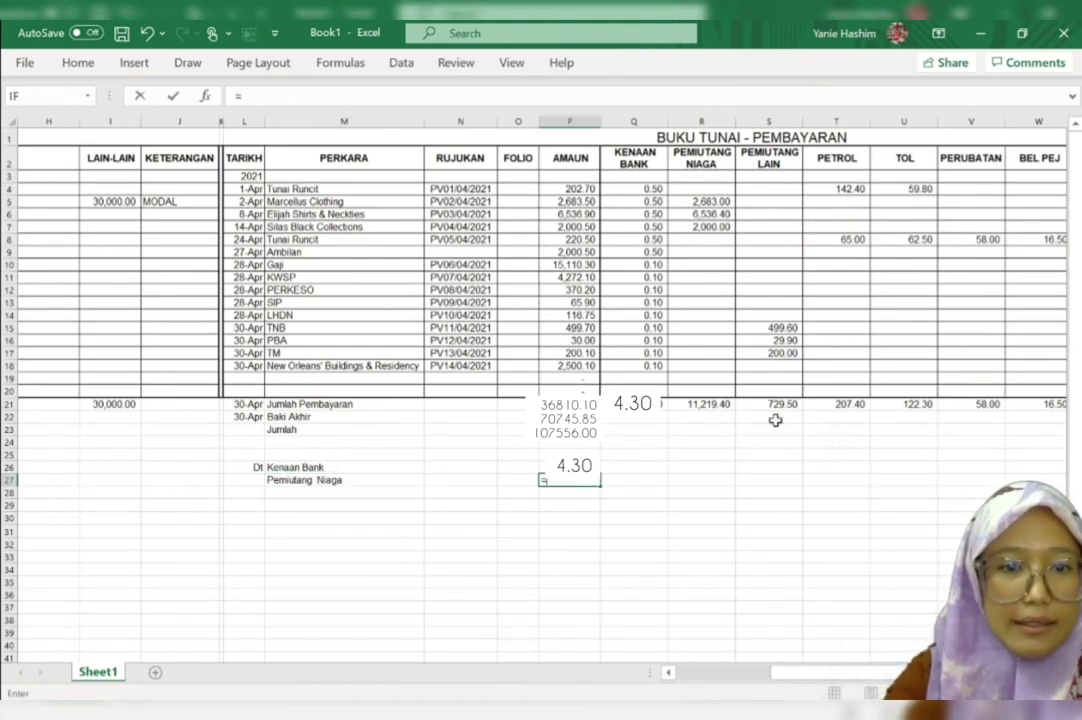
{"action": "left_click", "coordinate": [719, 404]}
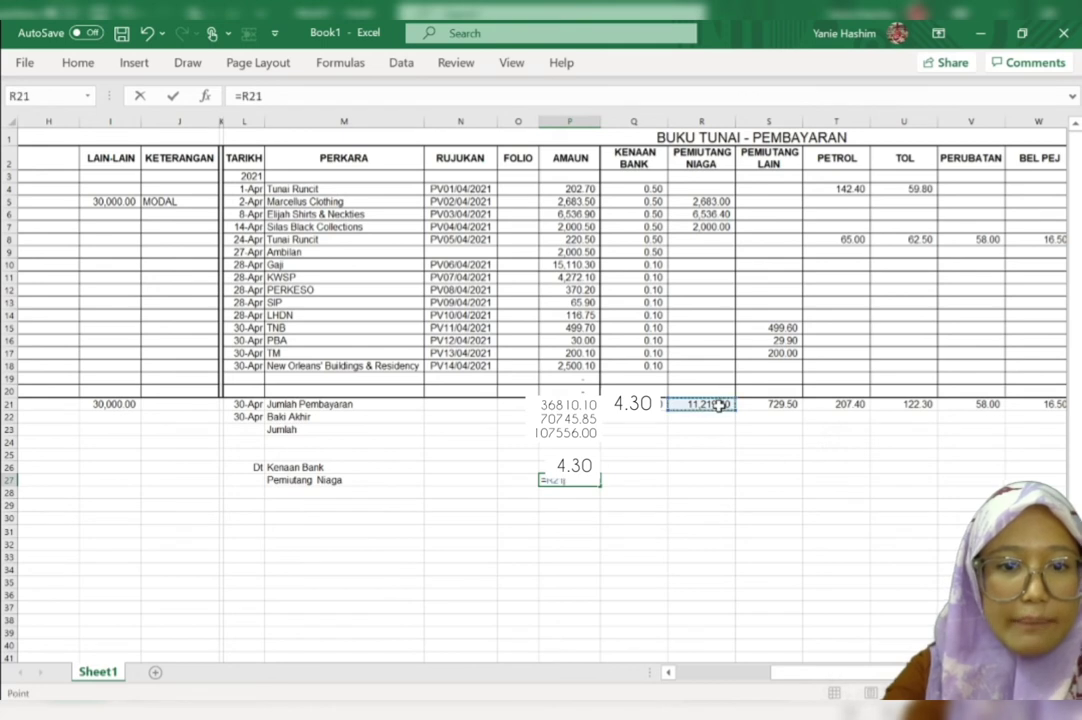
{"action": "key", "text": "Return"}
Step: Enter "Pemiutang Lain" in M28 and link its debit amount in P28 to the column total in S21
{"action": "key", "text": "Left"}
{"action": "key", "text": "Left"}
{"action": "key", "text": "Left"}
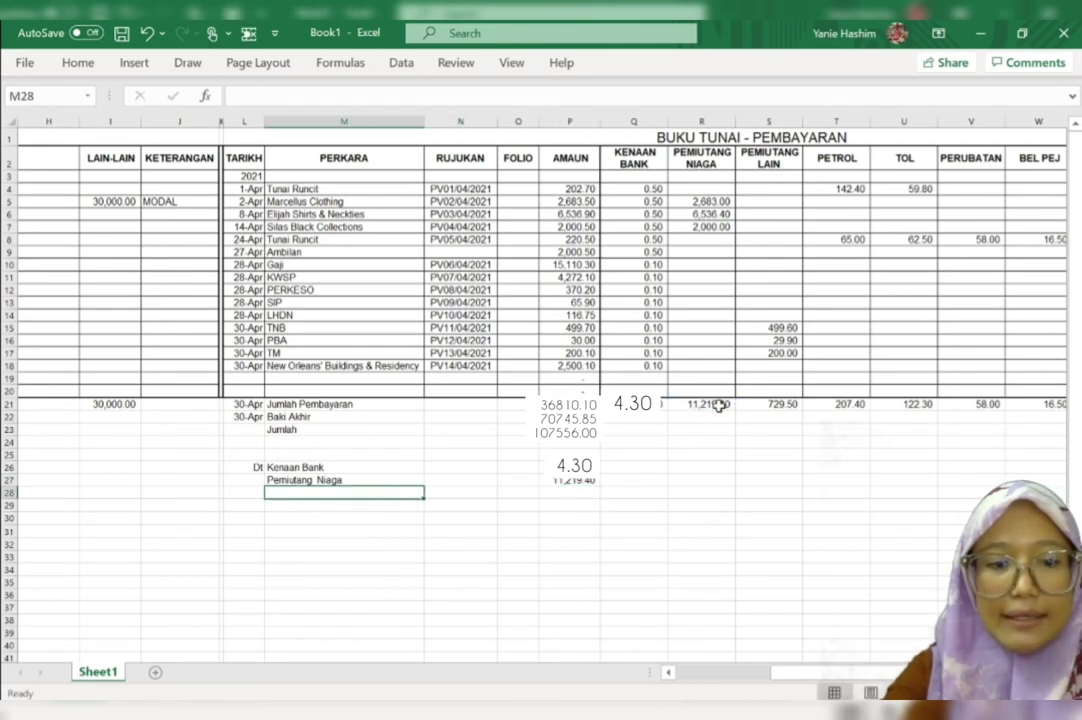
{"action": "type", "text": "=P"}
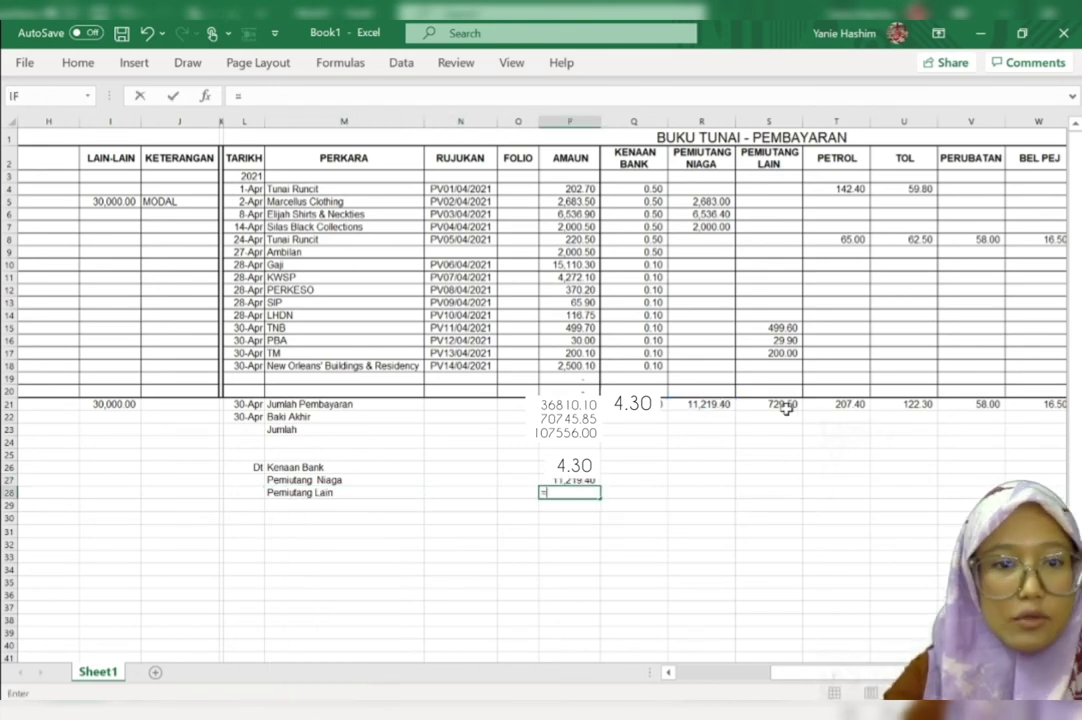
{"action": "left_click", "coordinate": [784, 405]}
{"action": "key", "text": "Return"}
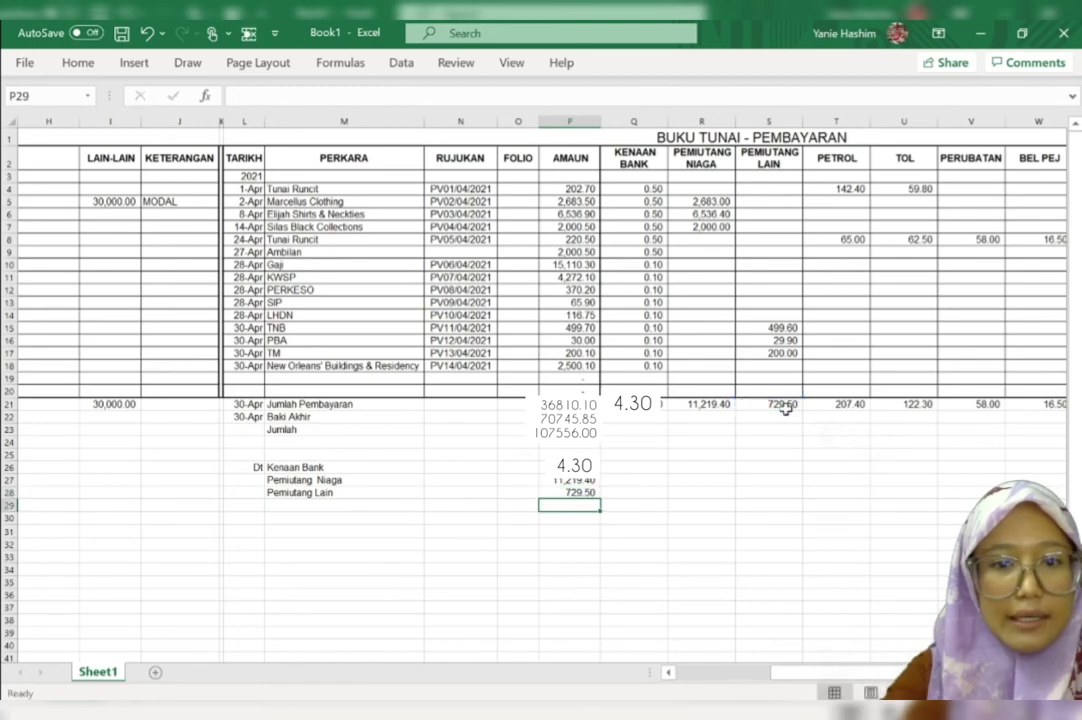
Step: Enter "Petrol" in M29 and link its debit amount in P29 to the PETROL total in T21
{"action": "key", "text": "Left"}
{"action": "key", "text": "Left"}
{"action": "key", "text": "Left"}
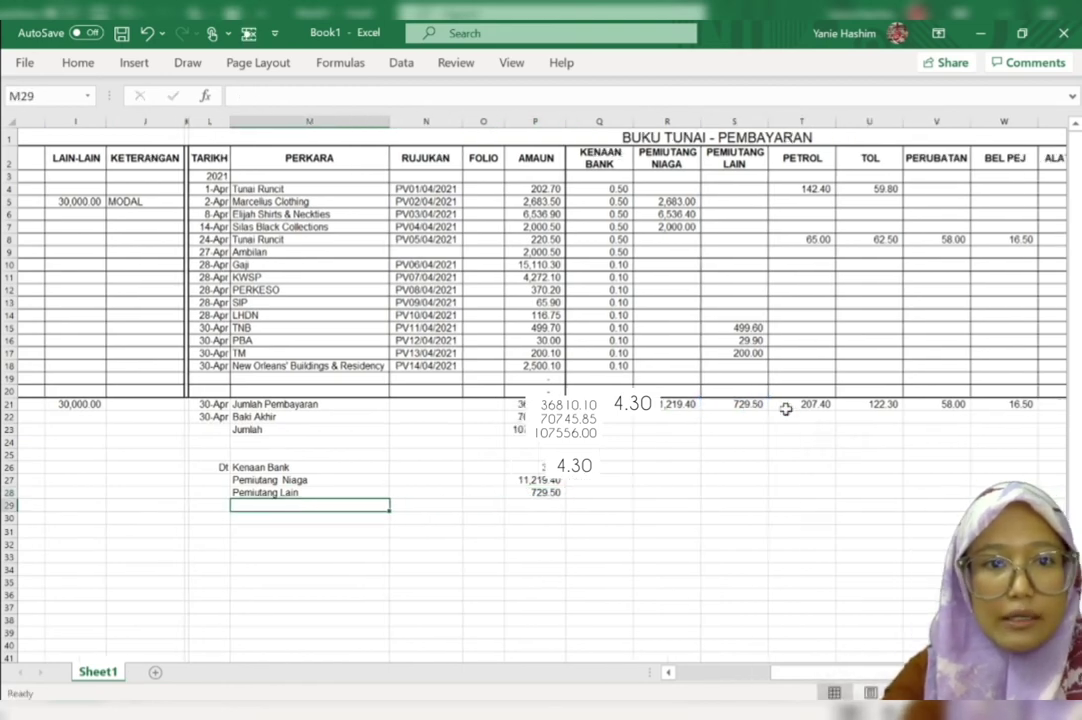
{"action": "scroll", "coordinate": [785, 408], "scroll_direction": "right", "scroll_amount": 4}
{"action": "type", "text": "Petrol"}
{"action": "key", "text": "Right"}
{"action": "key", "text": "Right"}
{"action": "key", "text": "Right"}
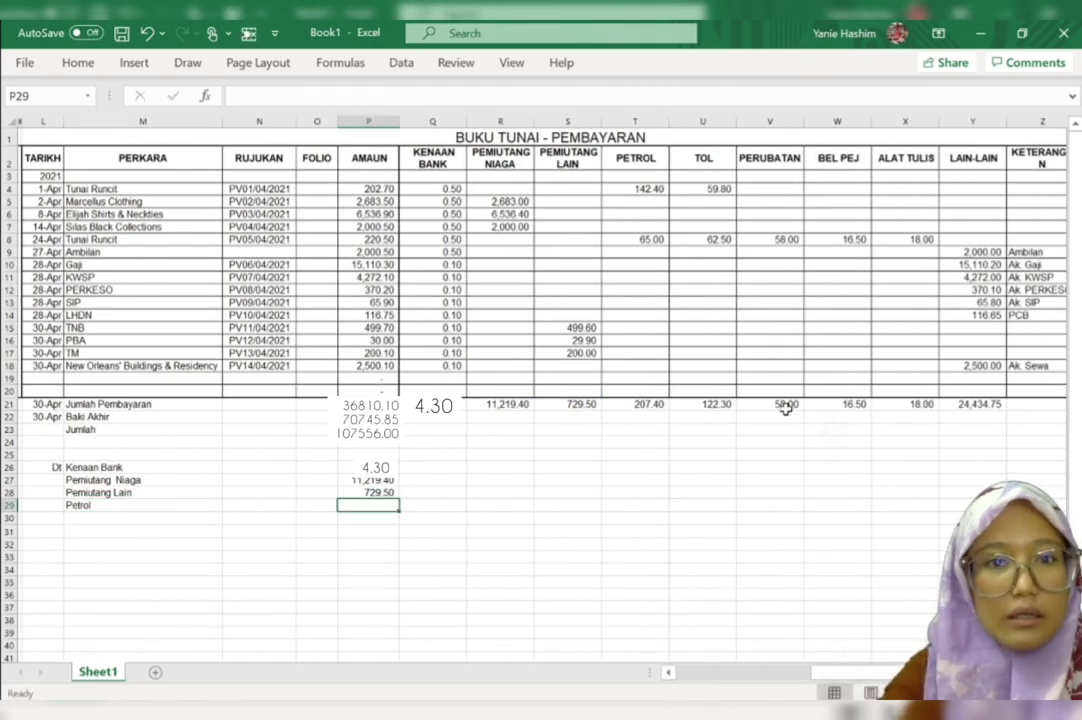
{"action": "type", "text": "="}
{"action": "left_click", "coordinate": [647, 404]}
{"action": "key", "text": "Return"}
Step: Enter "Tol" in M30 and link its debit amount in P30 to the TOL total in U21
{"action": "left_click", "coordinate": [83, 518]}
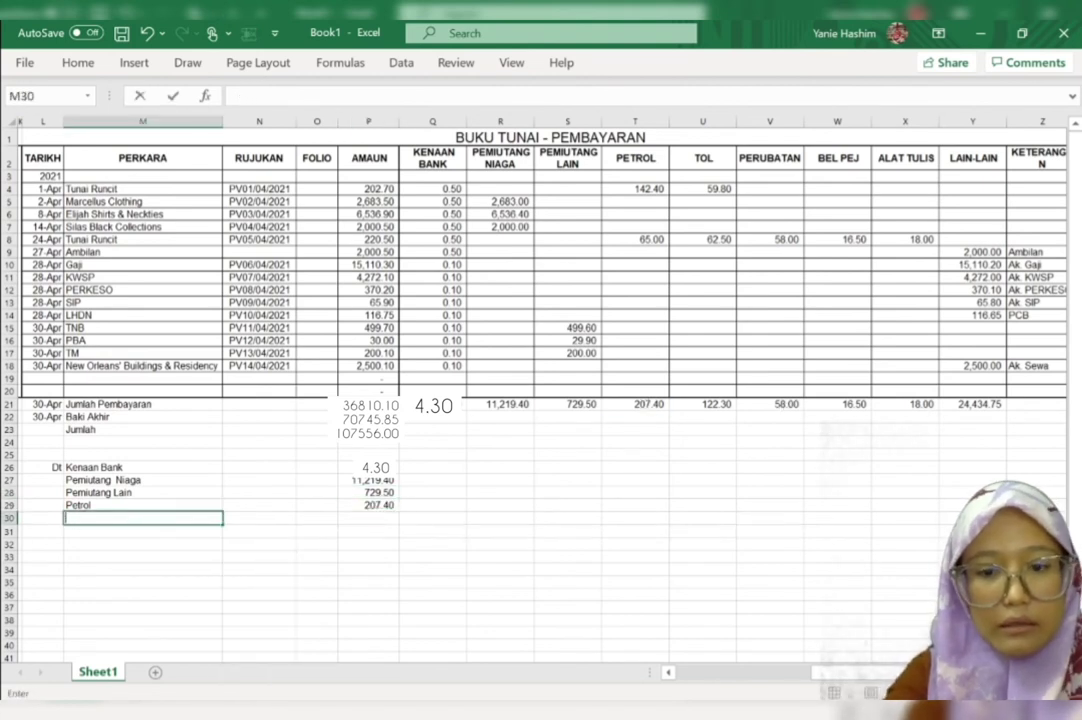
{"action": "type", "text": "Tol"}
{"action": "key", "text": "Tab"}
{"action": "key", "text": "Tab"}
{"action": "key", "text": "Tab"}
{"action": "type", "text": "="}
{"action": "left_click", "coordinate": [705, 404]}
{"action": "key", "text": "Return"}
Step: Enter "Perubatan" in M31 and link its debit amount in P31 to the PERUBATAN total in V21
{"action": "type", "text": "Perubatan"}
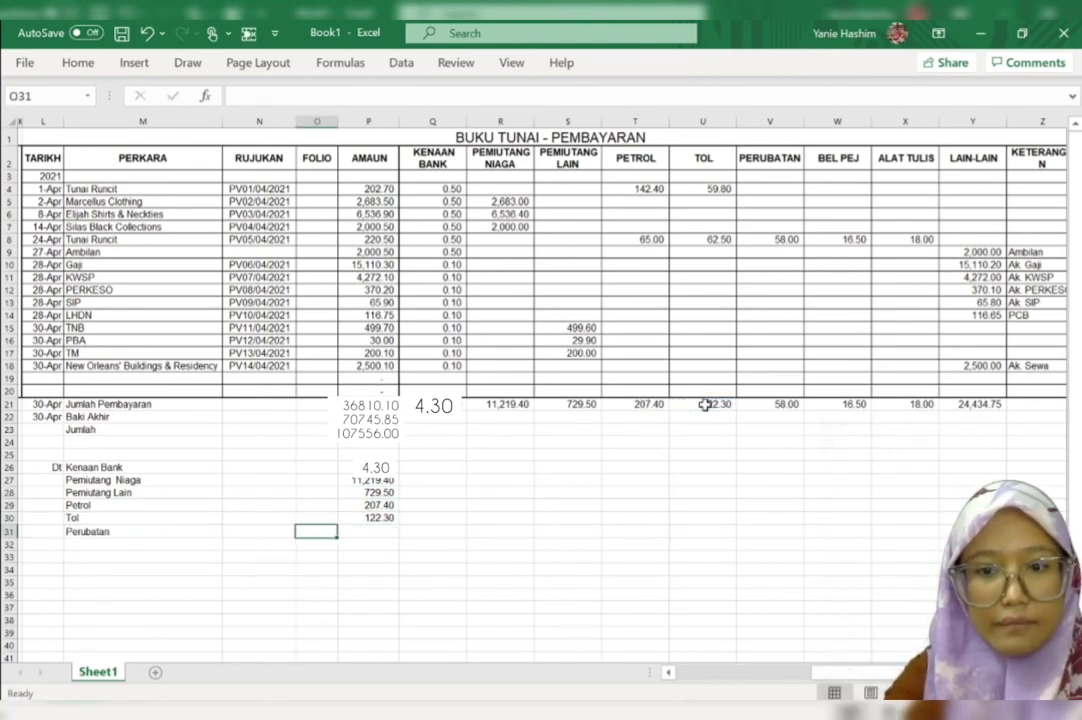
{"action": "key", "text": "Tab"}
{"action": "key", "text": "Tab"}
{"action": "key", "text": "Tab"}
{"action": "type", "text": "="}
{"action": "left_click", "coordinate": [787, 404]}
{"action": "key", "text": "Return"}
Step: Enter "Belanja Pejabat" in M32 and link its debit amount in P32 to the BEL PEJ total in W21
{"action": "type", "text": "Be;anj"}
{"action": "key", "text": "BackSpace"}
{"action": "key", "text": "BackSpace"}
{"action": "key", "text": "BackSpace"}
{"action": "key", "text": "BackSpace"}
{"action": "type", "text": "lanja"}
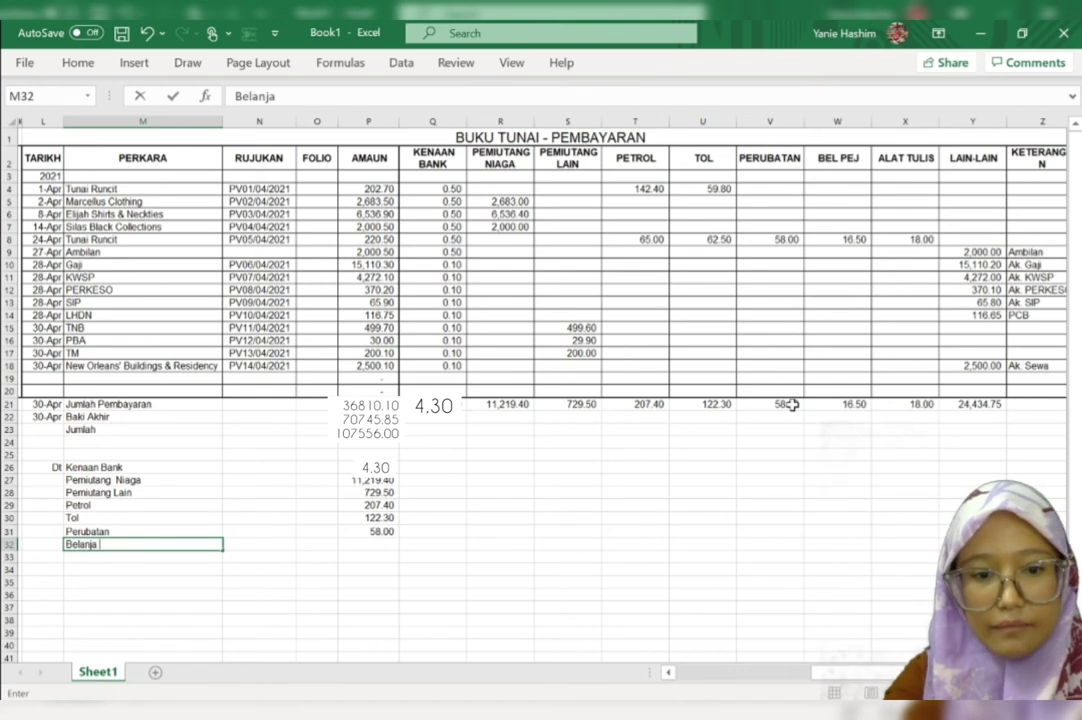
{"action": "type", "text": " Pejabat"}
{"action": "key", "text": "Tab"}
{"action": "key", "text": "Tab"}
{"action": "key", "text": "Tab"}
{"action": "type", "text": "="}
{"action": "left_click", "coordinate": [857, 404]}
{"action": "key", "text": "Return"}
Step: Enter "Alat Tulis" in M33 and link its debit amount in P33 to the ALAT TULIS total in X21
{"action": "key", "text": "Left"}
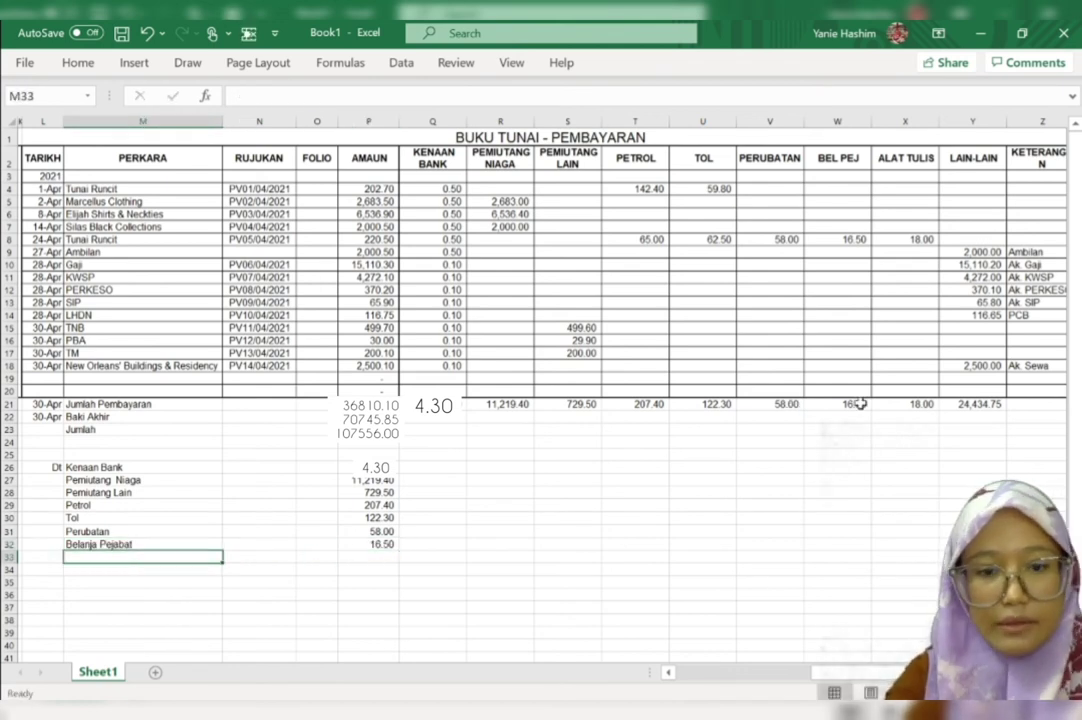
{"action": "type", "text": "Alat Tulis"}
{"action": "key", "text": "Tab"}
{"action": "key", "text": "Tab"}
{"action": "key", "text": "Tab"}
{"action": "type", "text": "="}
{"action": "left_click", "coordinate": [918, 404]}
{"action": "key", "text": "Return"}
Step: Enter "Ambilan" in M34 and link its debit amount in P34 to the LAIN-LAIN payment in Y9
{"action": "type", "text": "Ambilan"}
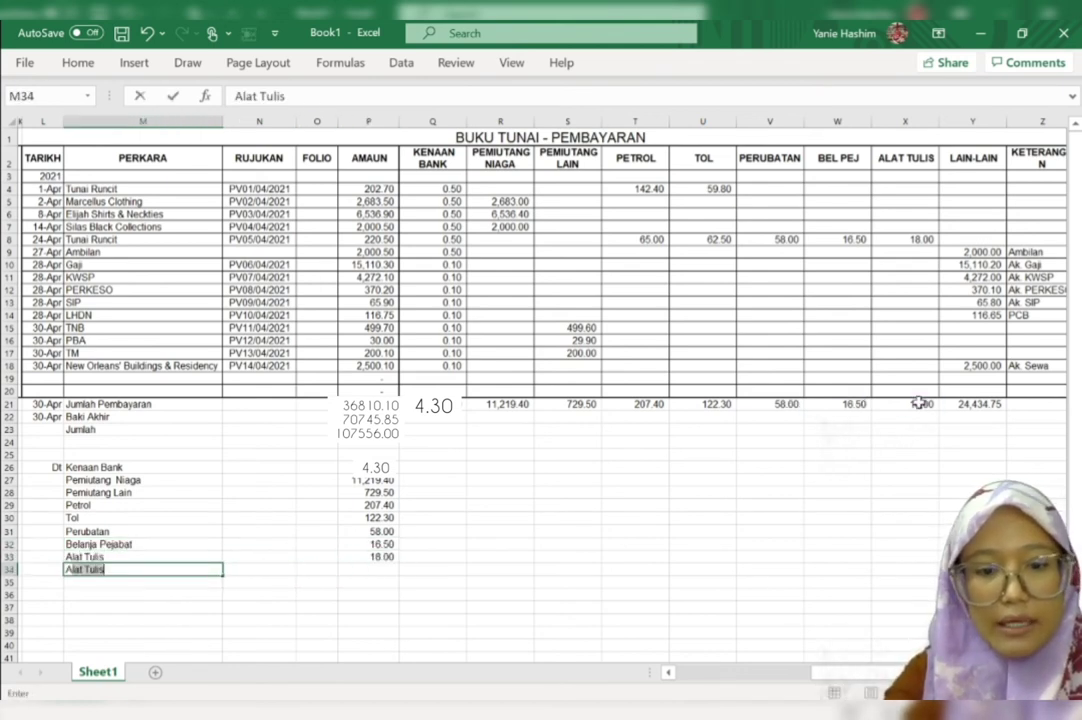
{"action": "key", "text": "Tab"}
{"action": "key", "text": "Tab"}
{"action": "key", "text": "Tab"}
{"action": "type", "text": "="}
{"action": "left_click", "coordinate": [973, 252]}
{"action": "key", "text": "Return"}
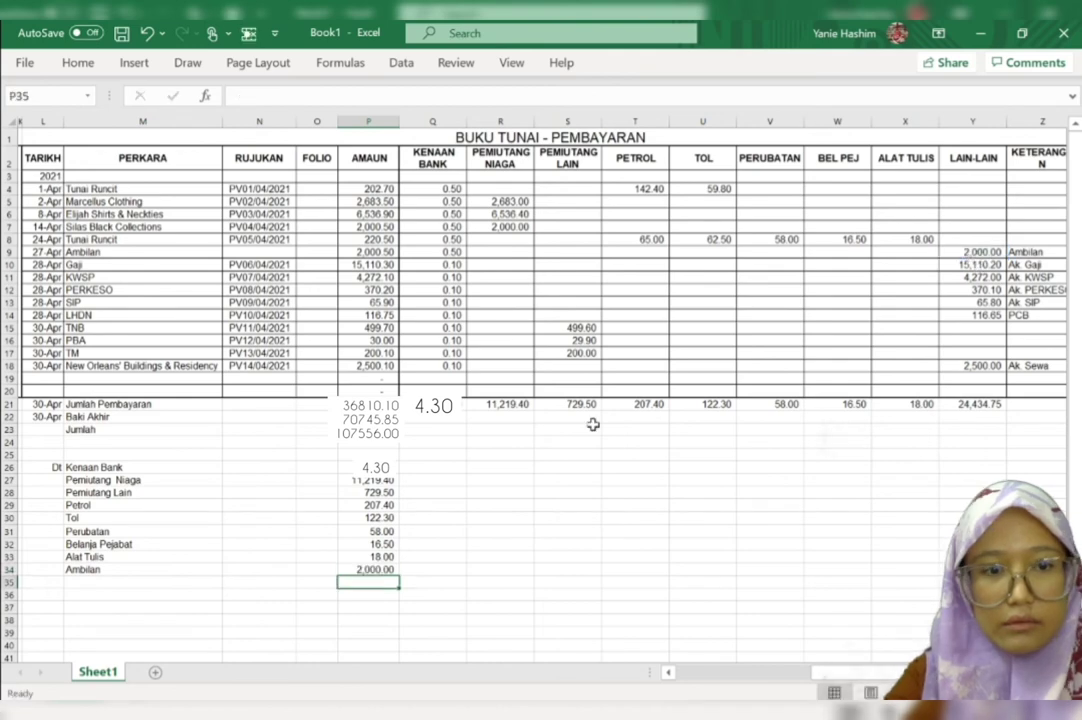
Step: List the remaining debit accounts in M35:M40: Ak. Gaji, Ak. KWSP, Ak. PERKESO, Ak. SIP, PCB and Ak. Sewa
{"action": "type", "text": "Ak. Gaji"}
{"action": "key", "text": "Return"}
{"action": "type", "text": "Ak. KWSP"}
{"action": "key", "text": "Return"}
{"action": "type", "text": "Ak. PERKESO"}
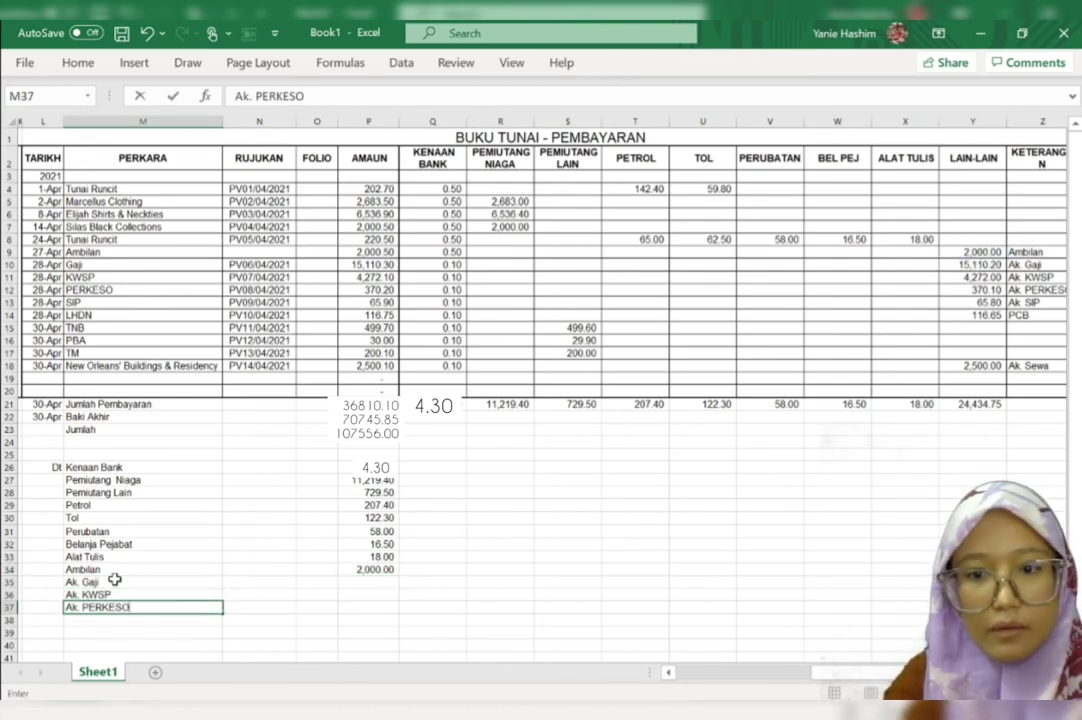
{"action": "key", "text": "Return"}
{"action": "type", "text": "Ak. SIP"}
{"action": "key", "text": "Return"}
{"action": "type", "text": "PCB"}
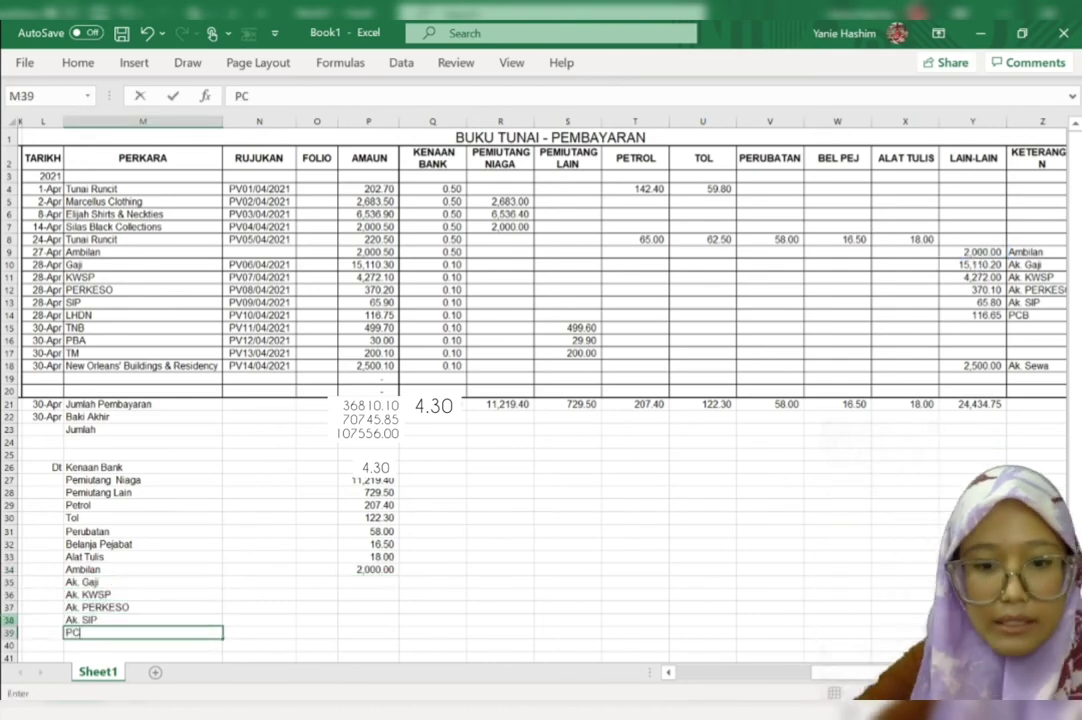
{"action": "key", "text": "Return"}
{"action": "type", "text": "Ak. Sewa"}
Step: Fill the Ambilan amount formula from P34 down to P39 and enter 2,500 in P40 for Ak. Sewa
{"action": "left_click", "coordinate": [368, 569]}
{"action": "left_click_drag", "start_coordinate": [400, 575], "coordinate": [404, 636]}
{"action": "left_click", "coordinate": [364, 645]}
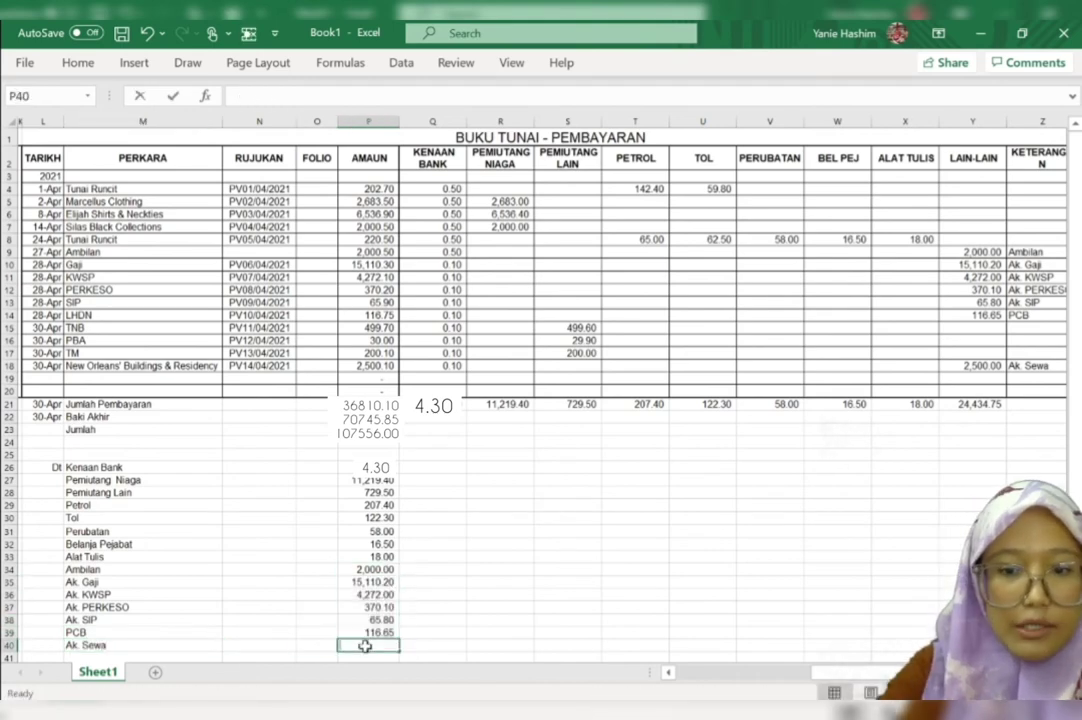
{"action": "type", "text": "2,"}
{"action": "type", "text": "500"}
{"action": "key", "text": "Return"}
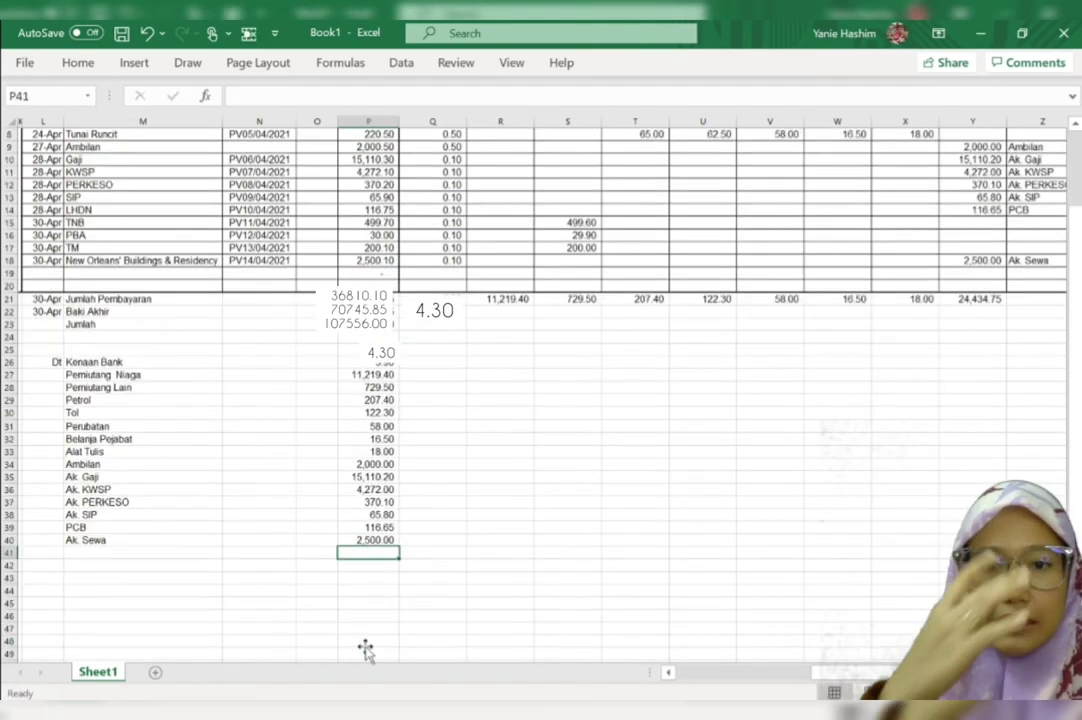
Step: Enter "Kt Bank" in M41 as the credit account and link its amount in Q41 to the payments total in P21
{"action": "key", "text": "Left"}
{"action": "key", "text": "Left"}
{"action": "key", "text": "Left"}
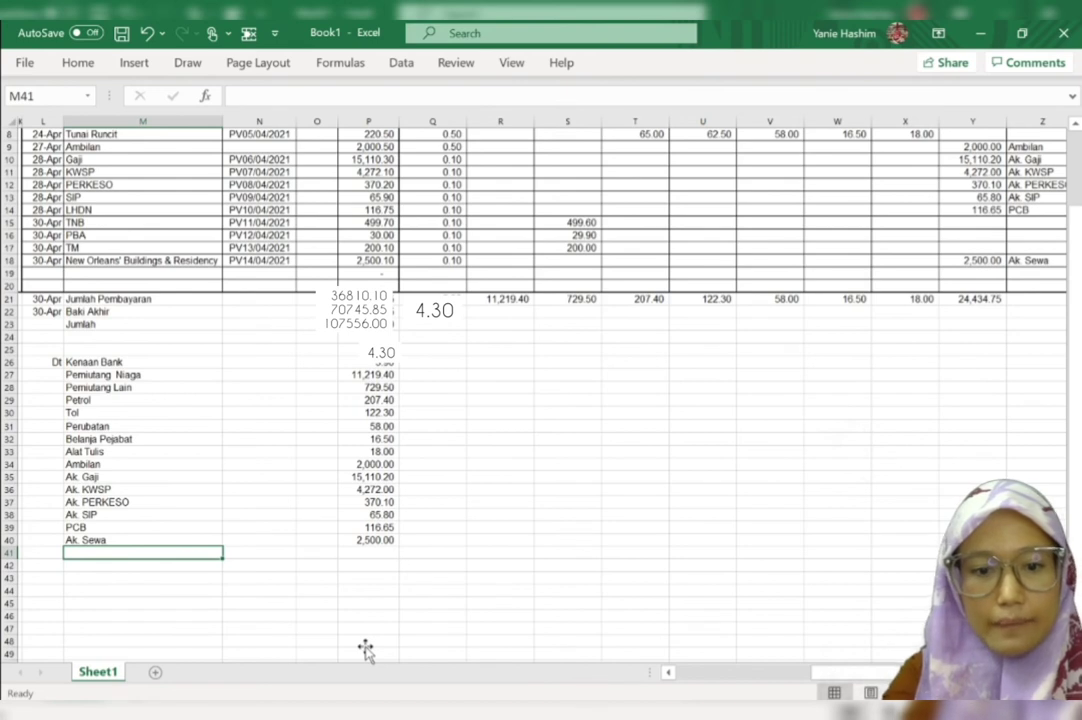
{"action": "type", "text": "Kt"}
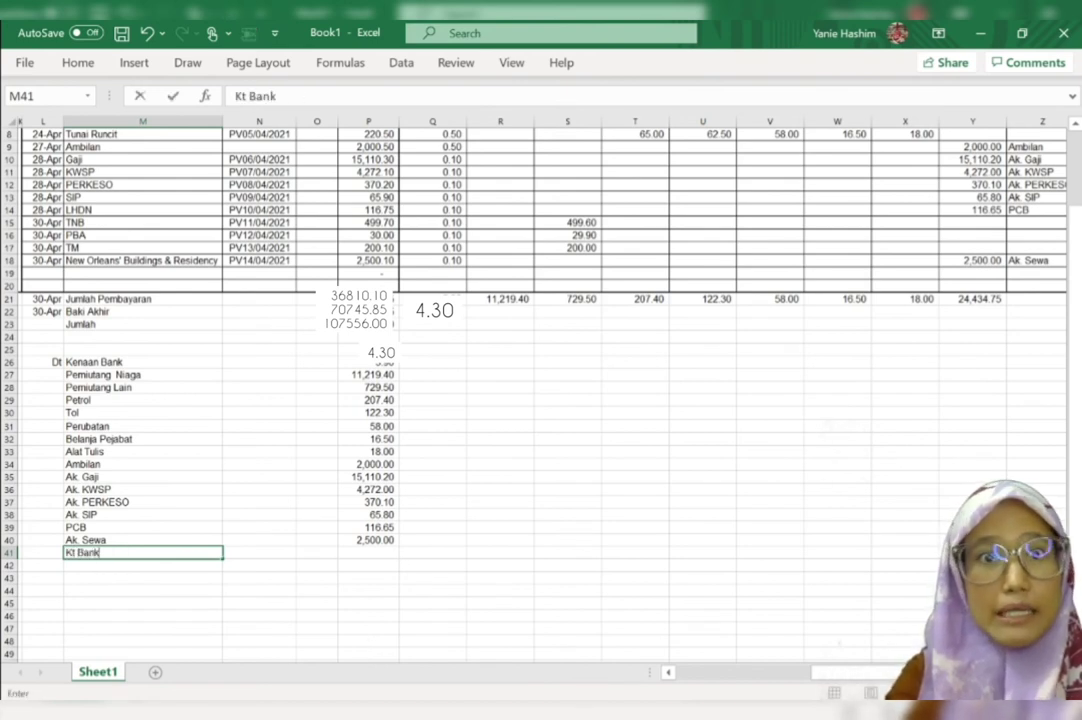
{"action": "type", "text": " Bank"}
{"action": "key", "text": "Right"}
{"action": "key", "text": "Right"}
{"action": "key", "text": "Right"}
{"action": "key", "text": "Right"}
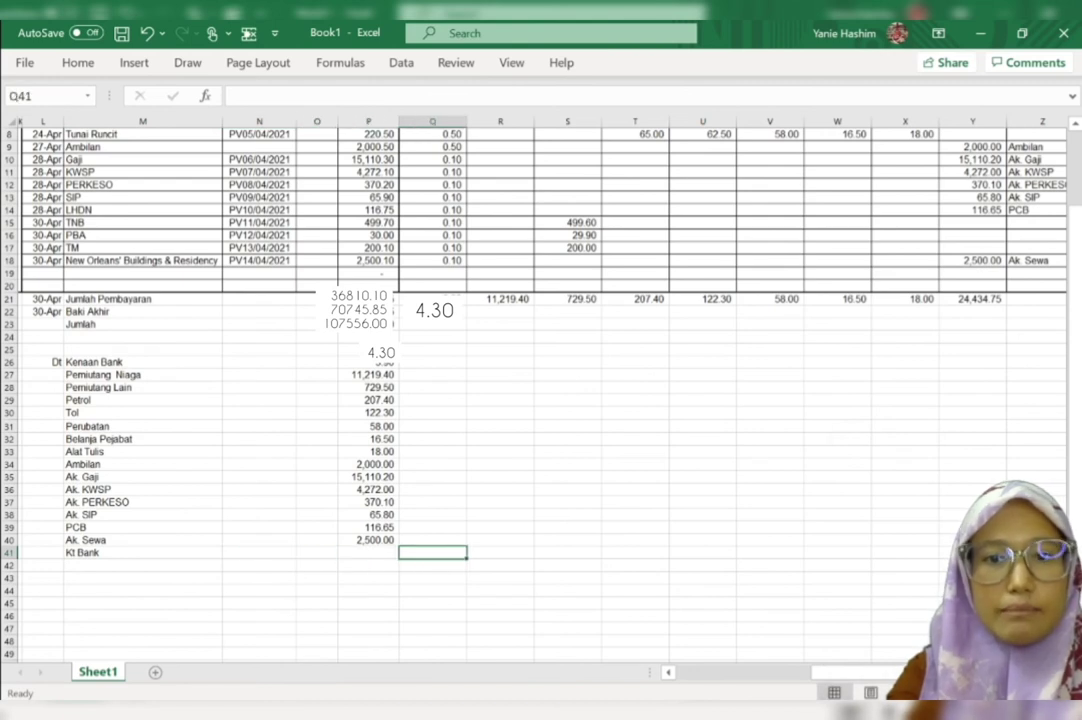
{"action": "type", "text": "="}
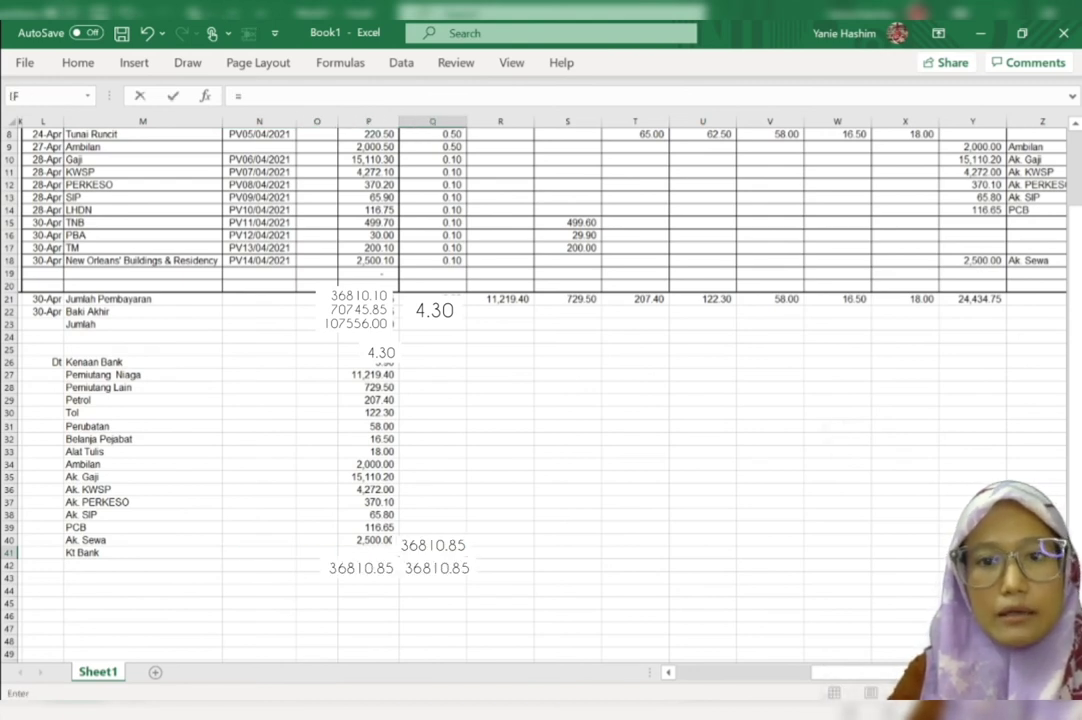
{"action": "left_click", "coordinate": [368, 298]}
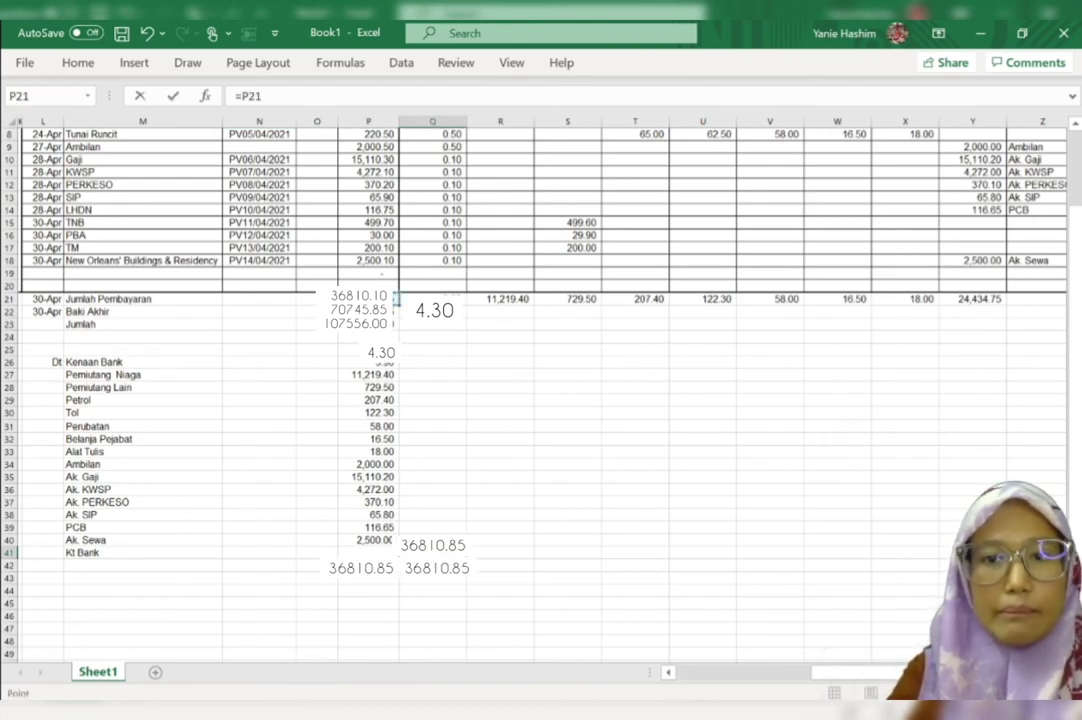
{"action": "key", "text": "Return"}
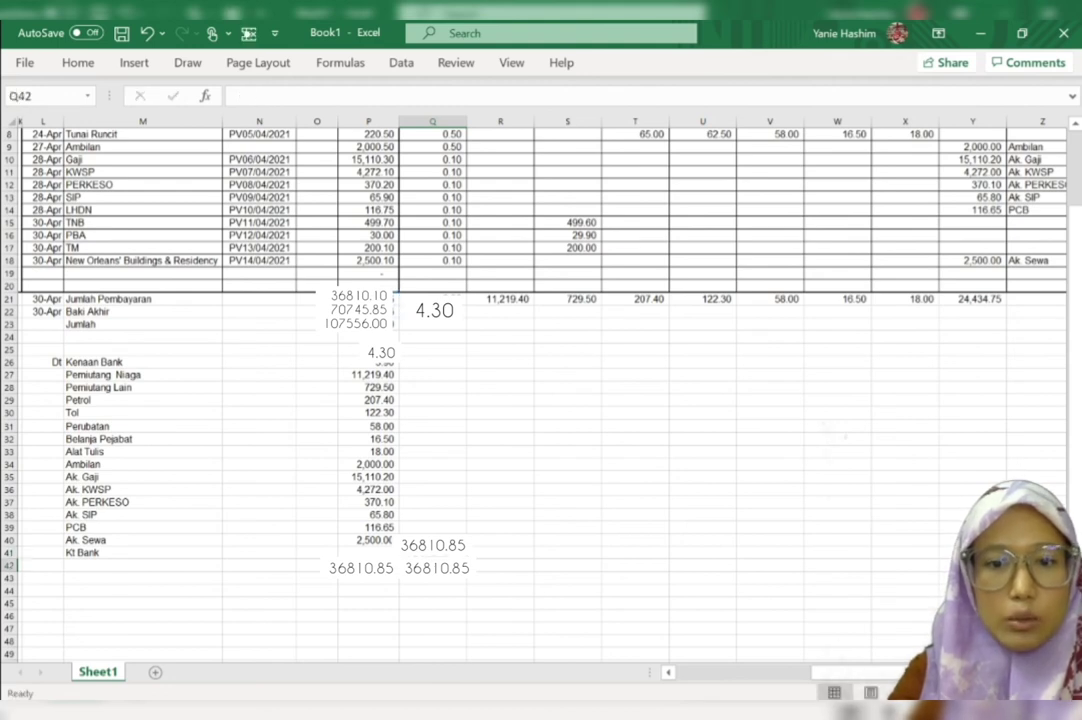
Step: Total the debit column in P42 with SUM(P26:P41) and carry the formula across to Q42 for the credit column
{"action": "left_click", "coordinate": [368, 566]}
{"action": "type", "text": "="}
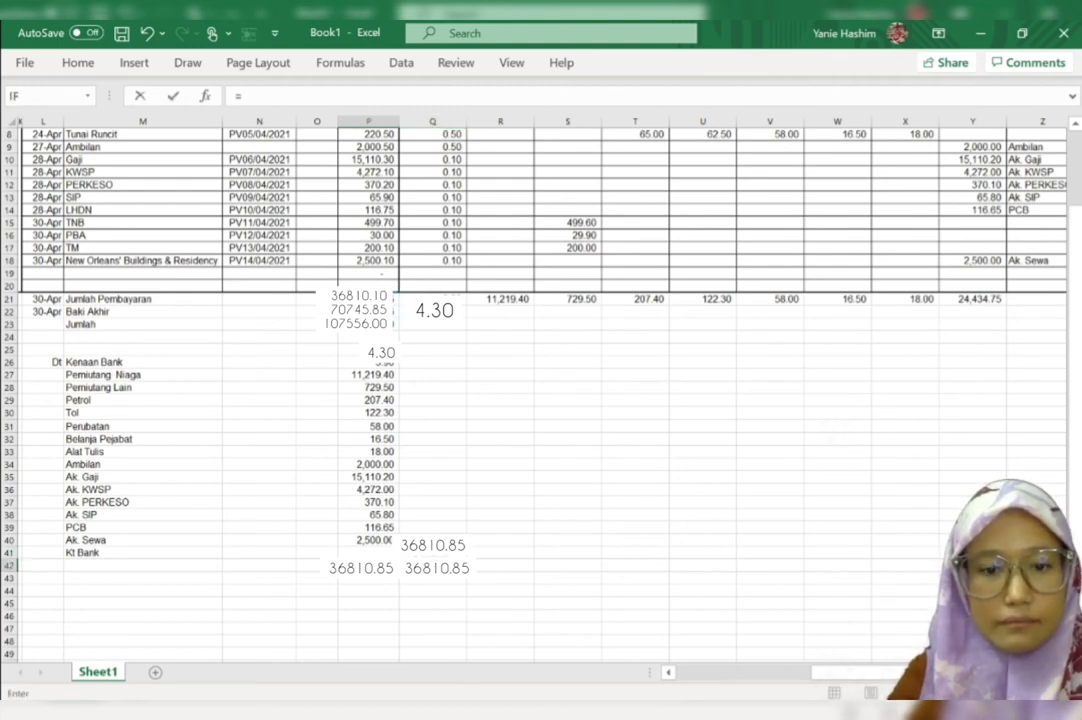
{"action": "type", "text": "sum("}
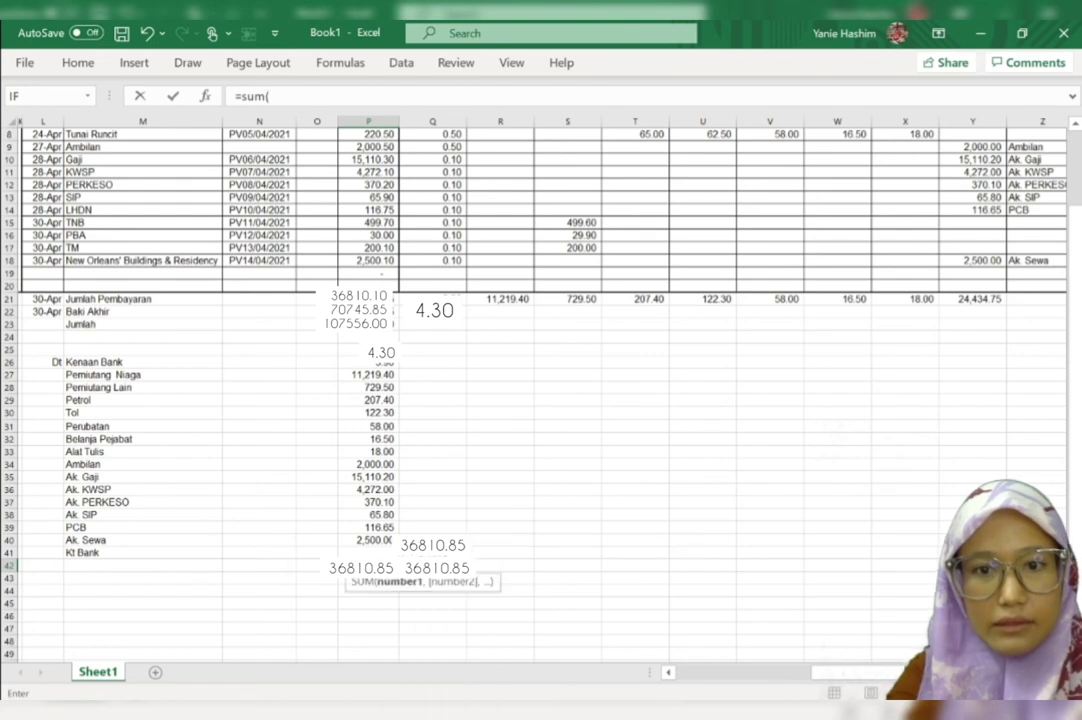
{"action": "left_click_drag", "start_coordinate": [368, 361], "coordinate": [368, 566]}
{"action": "key", "text": "Return"}
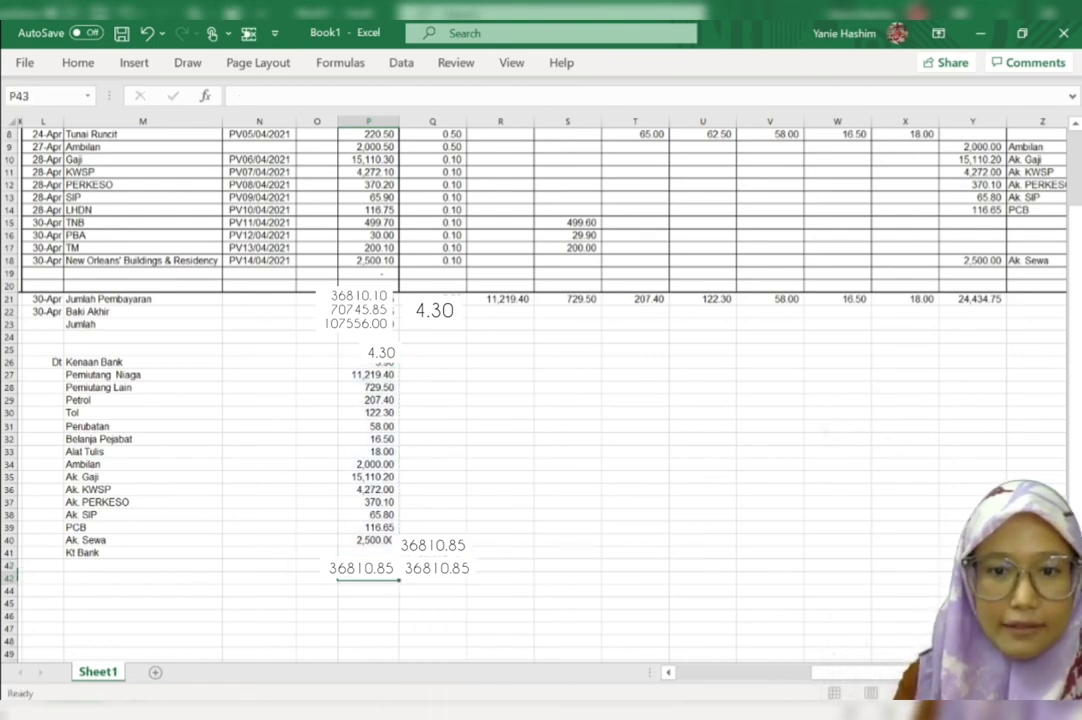
{"action": "left_click", "coordinate": [368, 567]}
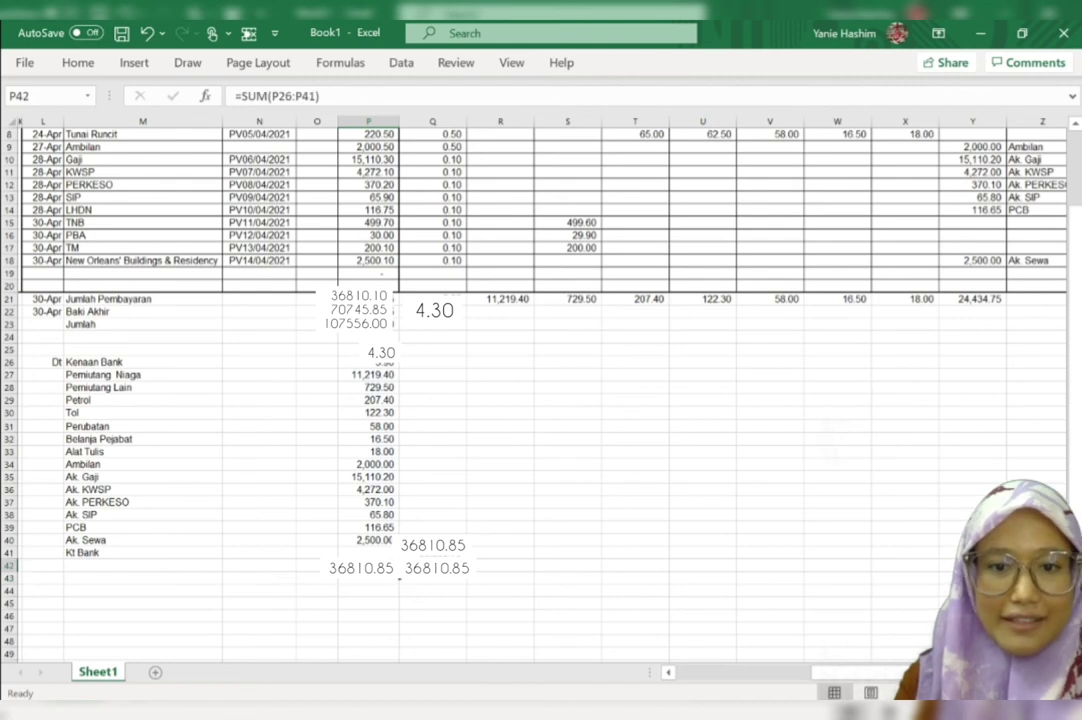
{"action": "left_click", "coordinate": [432, 540]}
Step: Apply a top and double bottom border to the journal totals in P42:Q42
{"action": "scroll", "coordinate": [674, 642], "scroll_direction": "up", "scroll_amount": 7, "text": "ctrl"}
{"action": "left_click_drag", "start_coordinate": [907, 484], "coordinate": [755, 484]}
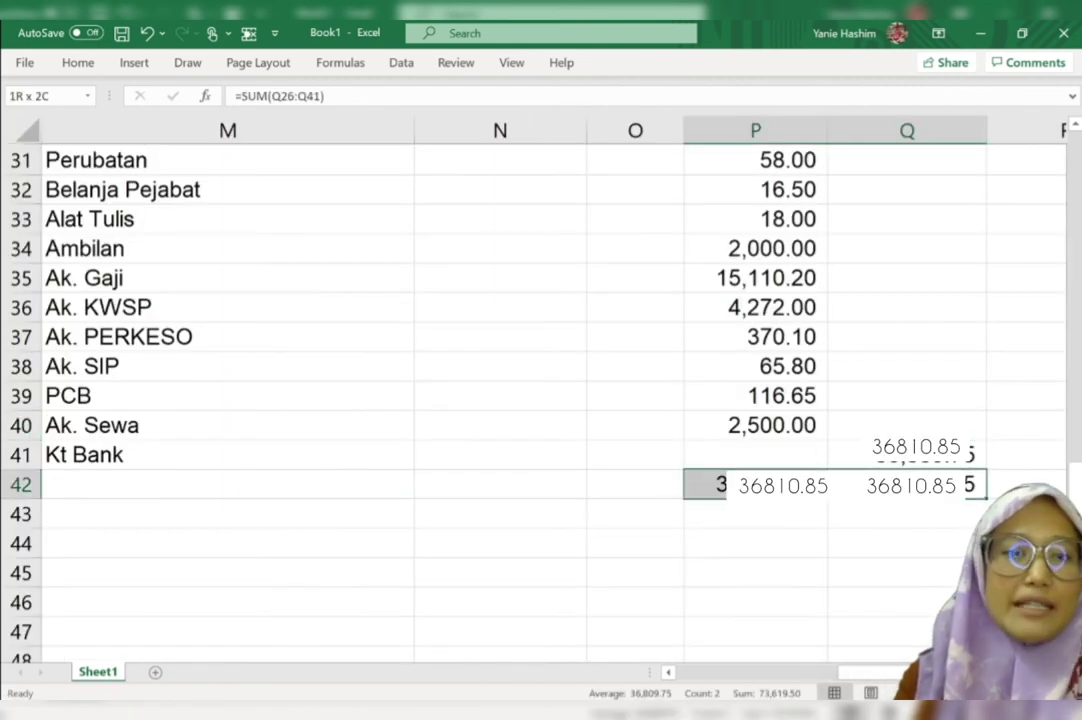
{"action": "left_click", "coordinate": [77, 62]}
Step: Enter the narration "(Pembayaran bagi bulan April 2021)" in M42 beneath the payments journal entry
{"action": "scroll", "coordinate": [300, 400], "scroll_direction": "down", "scroll_amount": 2}
{"action": "left_click", "coordinate": [416, 498]}
{"action": "type", "text": "("}
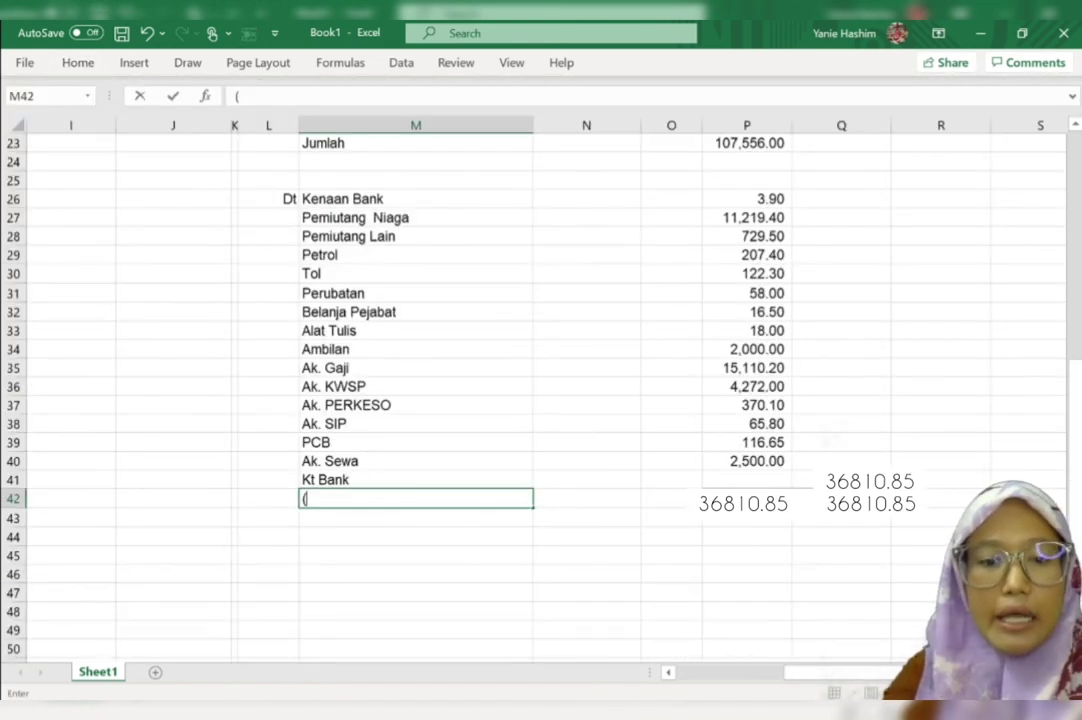
{"action": "type", "text": "Pem"}
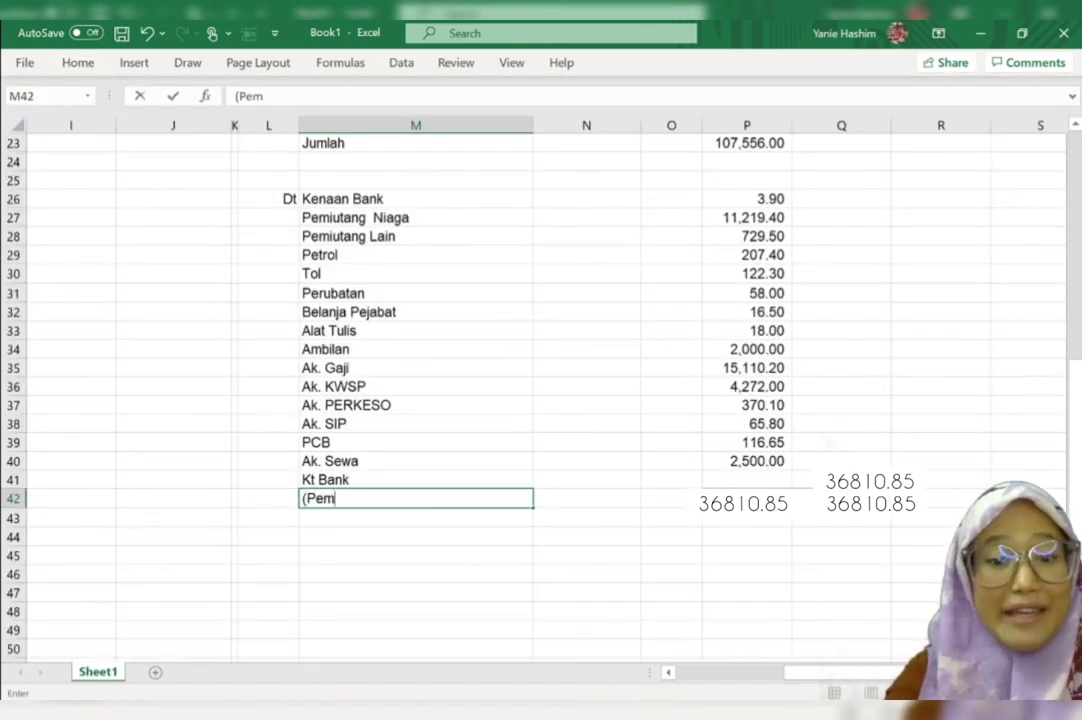
{"action": "type", "text": "bayaran ba"}
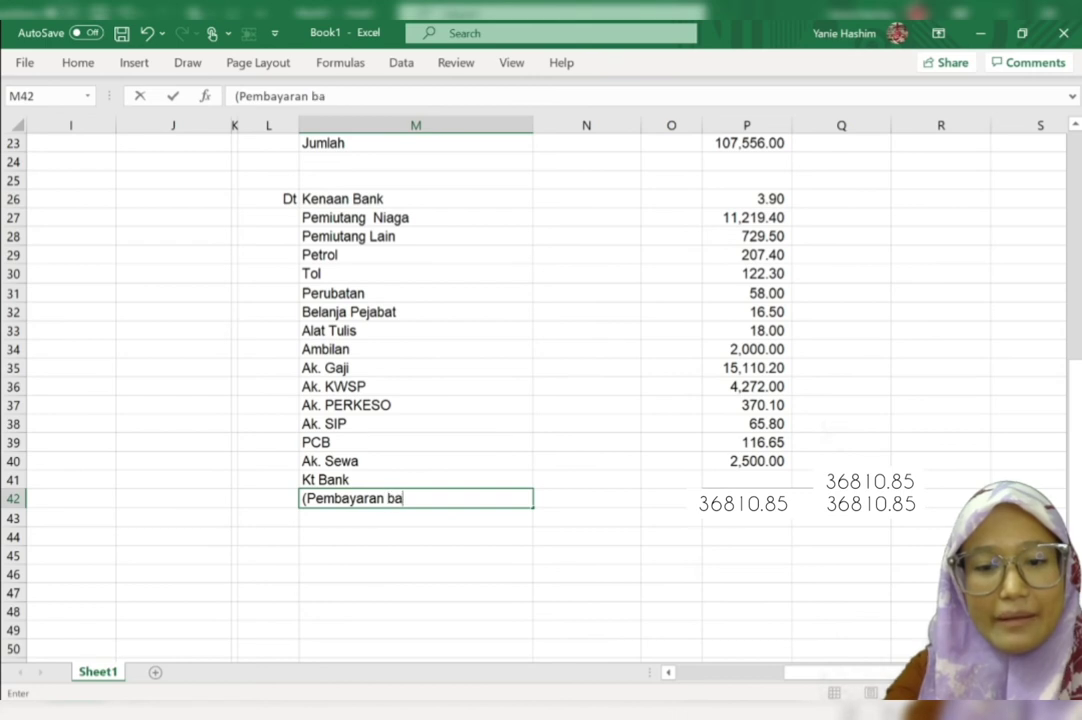
{"action": "type", "text": "gi bulan A"}
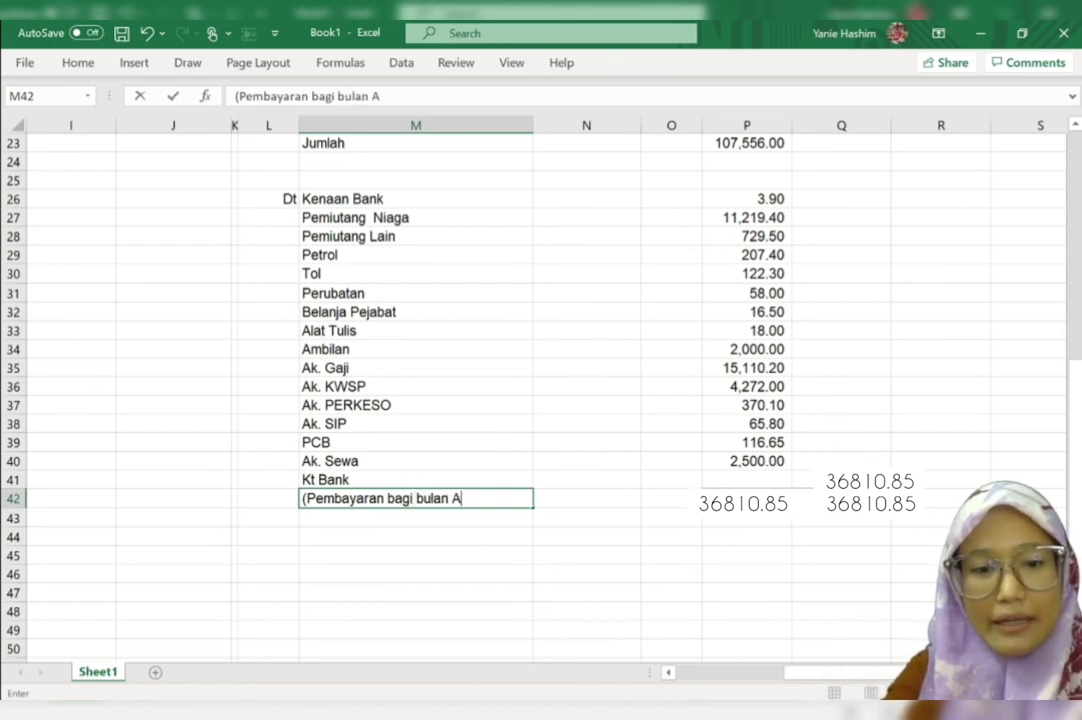
{"action": "type", "text": "pril 2021"}
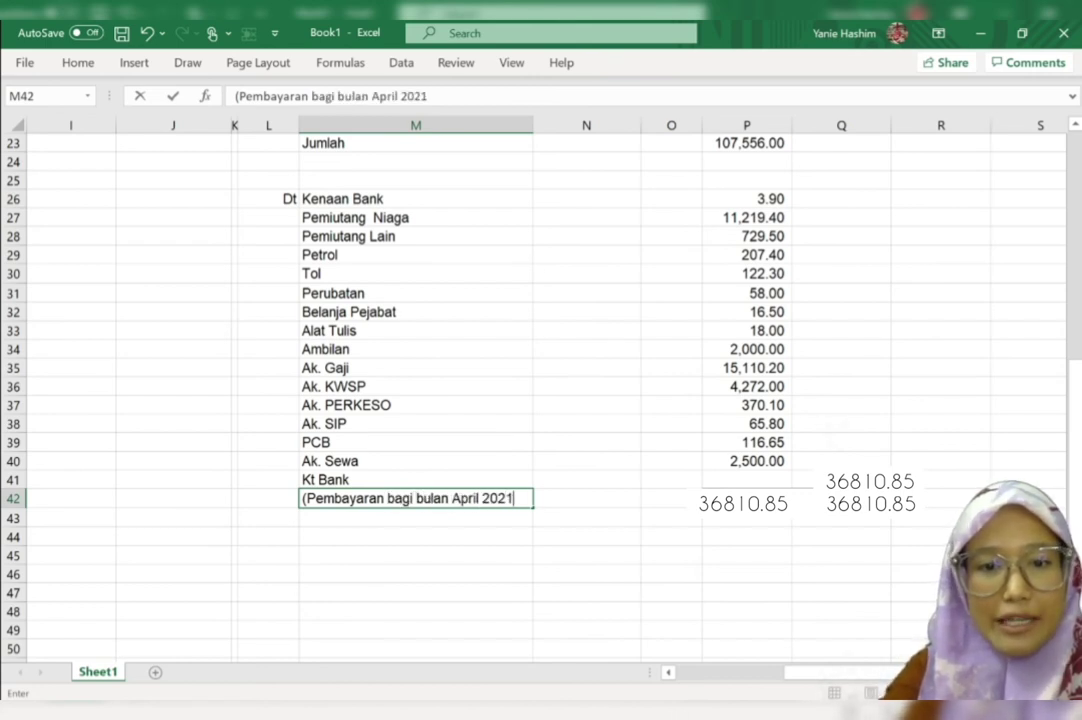
{"action": "type", "text": ")"}
{"action": "key", "text": "Return"}
{"action": "scroll", "coordinate": [540, 400], "scroll_direction": "down", "scroll_amount": 3}
{"action": "scroll", "coordinate": [540, 400], "scroll_direction": "up", "scroll_amount": 2}
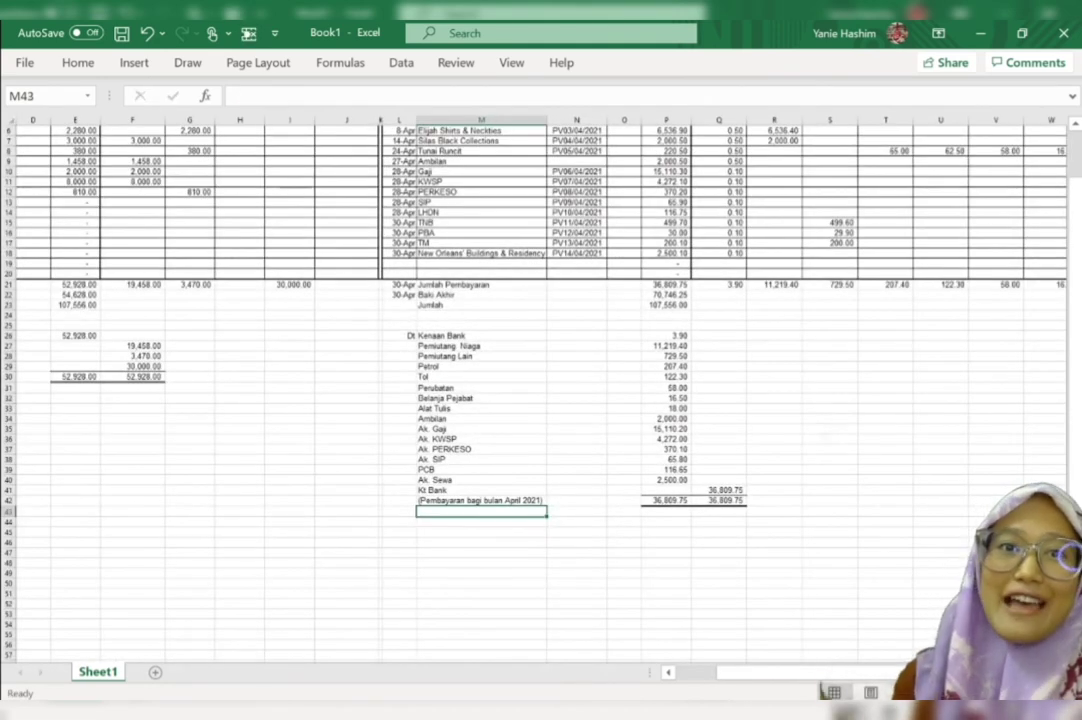